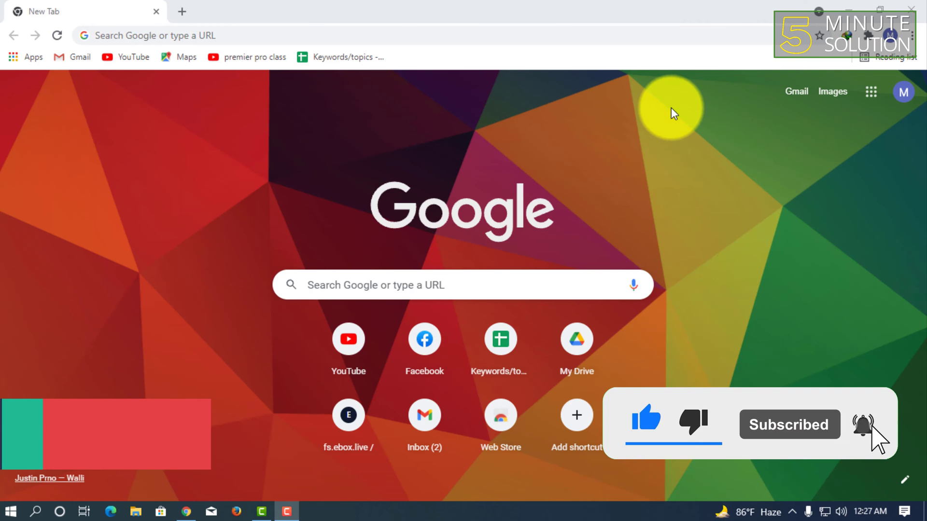
Open the Google account menu from the profile avatar on Chrome's New Tab page
{"action": "left_click", "coordinate": [900, 97]}
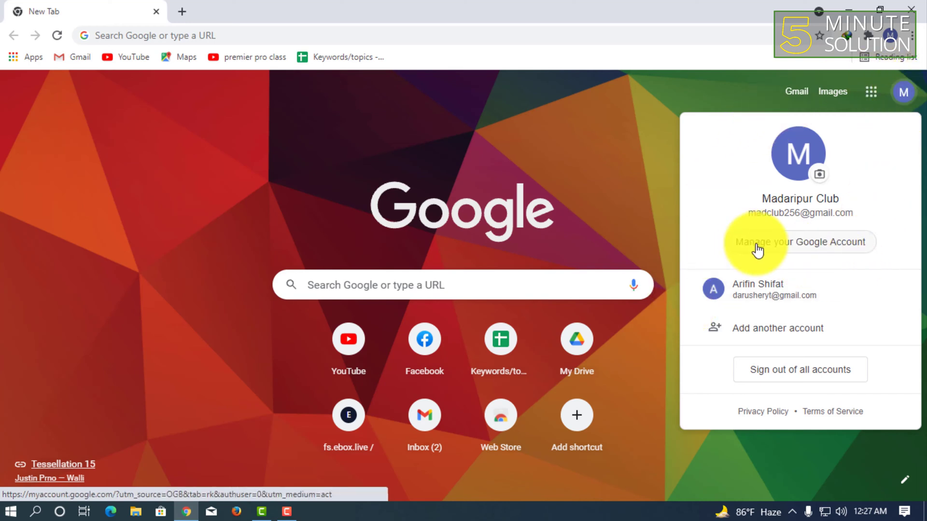
Search for 'google', open the google.com homepage, and open its profile avatar menu
{"action": "left_click", "coordinate": [196, 29]}
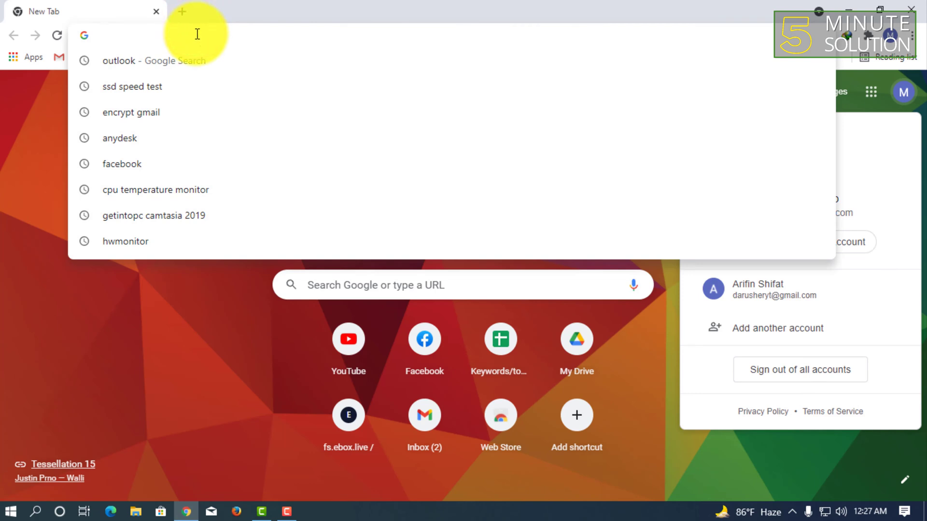
{"action": "type", "text": "google"}
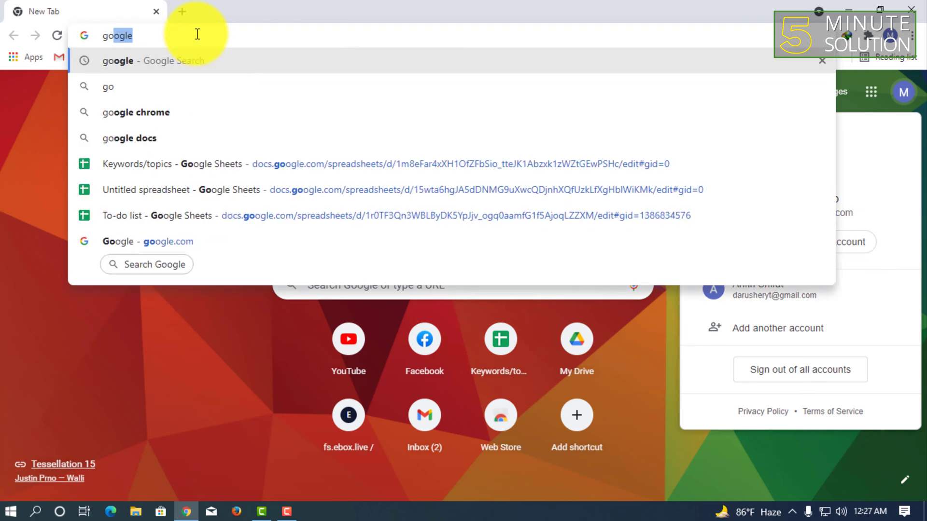
{"action": "key", "text": "Return"}
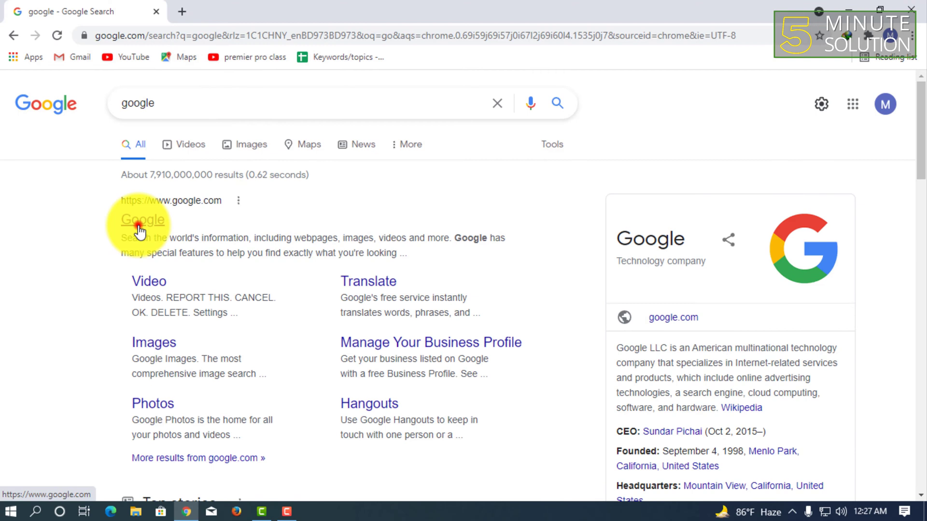
{"action": "left_click", "coordinate": [140, 227]}
{"action": "left_click", "coordinate": [897, 94]}
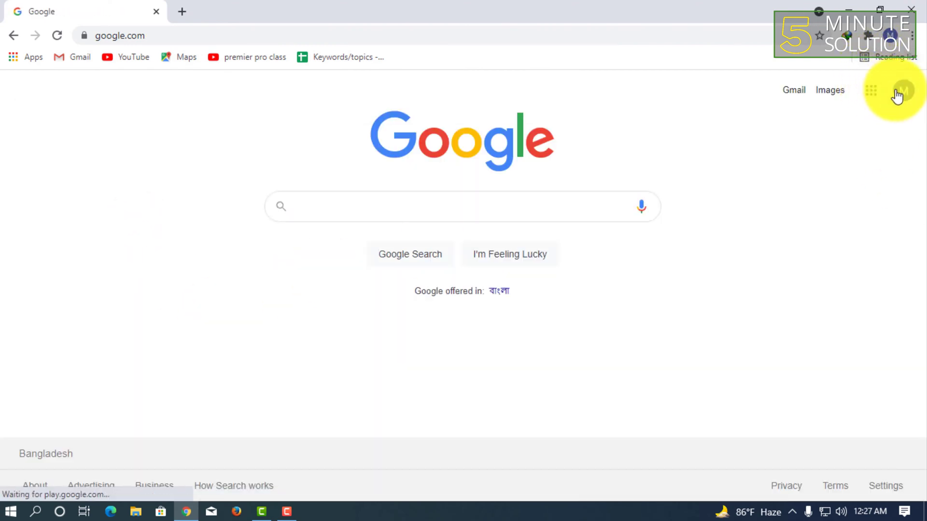
Open Data & privacy from the Google account and scroll through its sections
{"action": "left_click", "coordinate": [903, 93]}
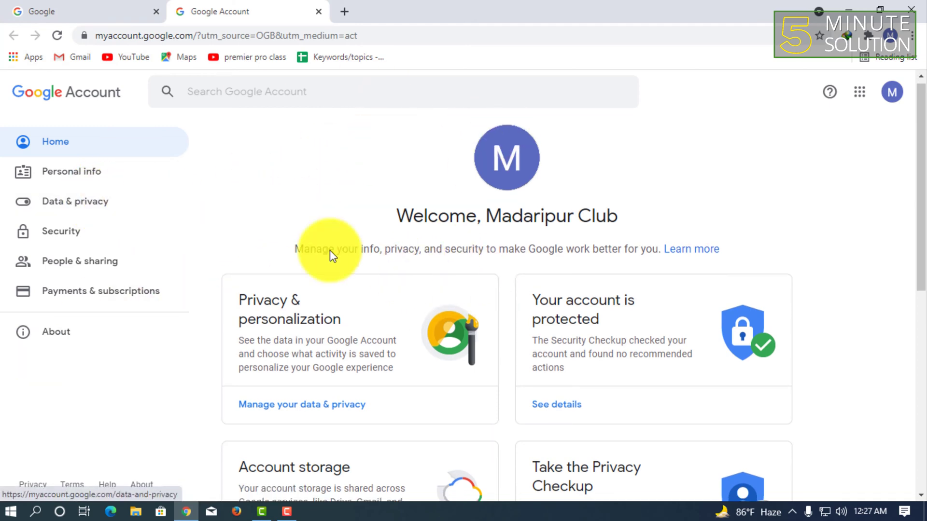
{"action": "scroll", "coordinate": [309, 250], "scroll_direction": "down", "scroll_amount": 5}
{"action": "scroll", "coordinate": [275, 255], "scroll_direction": "up", "scroll_amount": 5}
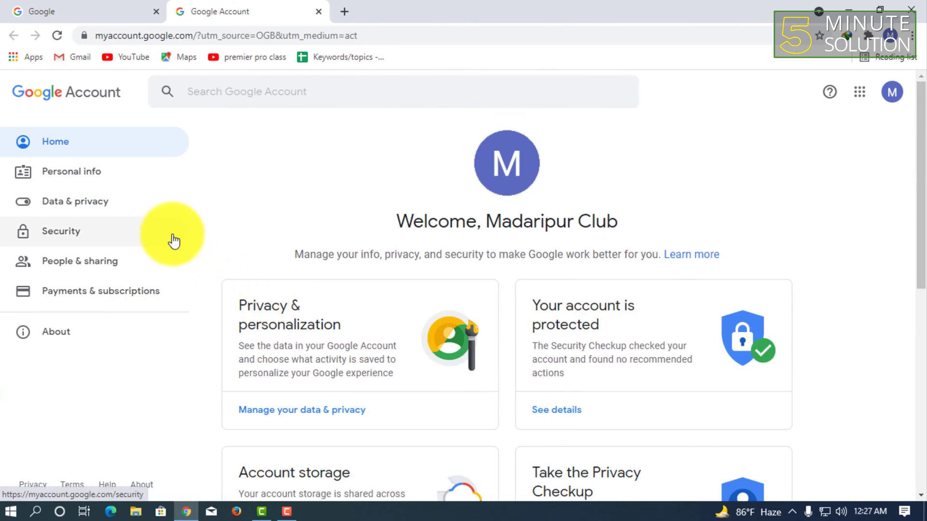
{"action": "left_click", "coordinate": [109, 209]}
{"action": "scroll", "coordinate": [396, 297], "scroll_direction": "down", "scroll_amount": 1}
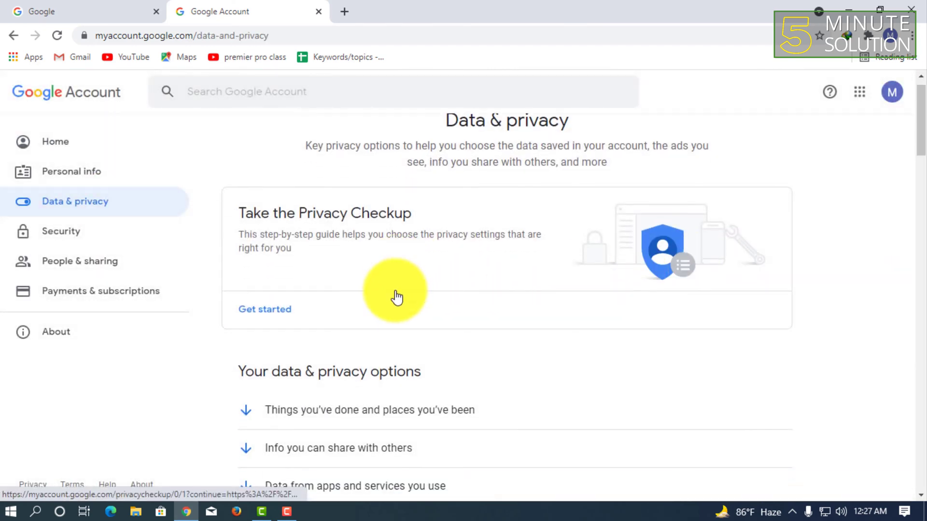
{"action": "scroll", "coordinate": [396, 297], "scroll_direction": "down", "scroll_amount": 5}
{"action": "scroll", "coordinate": [325, 242], "scroll_direction": "down", "scroll_amount": 1}
{"action": "scroll", "coordinate": [325, 251], "scroll_direction": "up", "scroll_amount": 1}
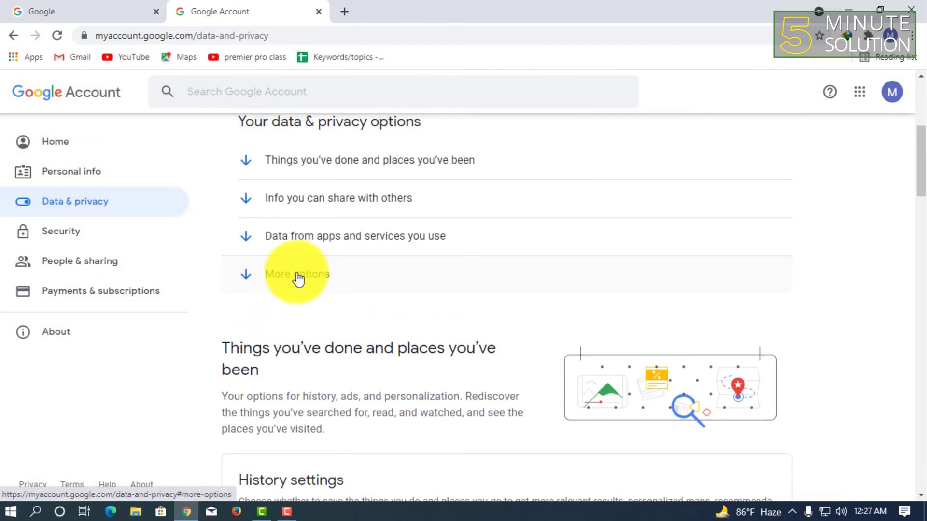
Jump to the More options section, browse it, then return to the top of Data & privacy
{"action": "left_click", "coordinate": [290, 273]}
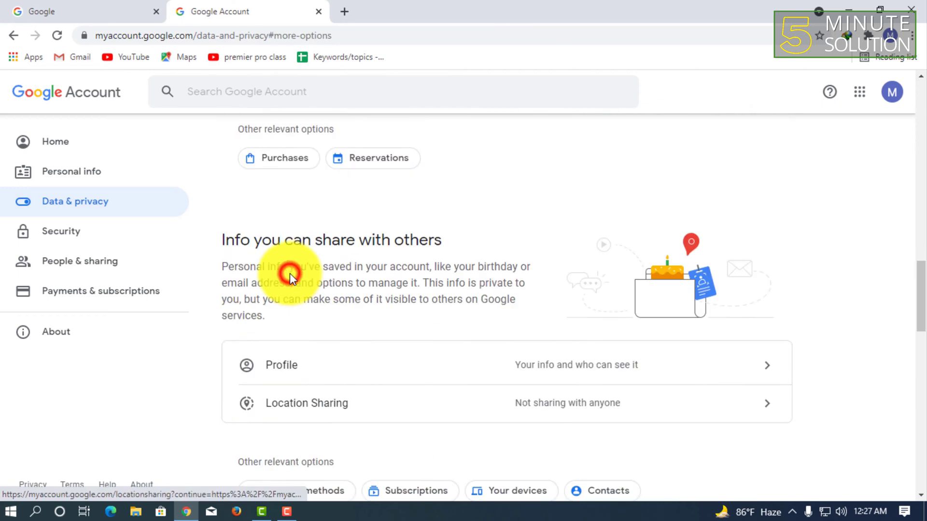
{"action": "scroll", "coordinate": [174, 238], "scroll_direction": "up", "scroll_amount": 7}
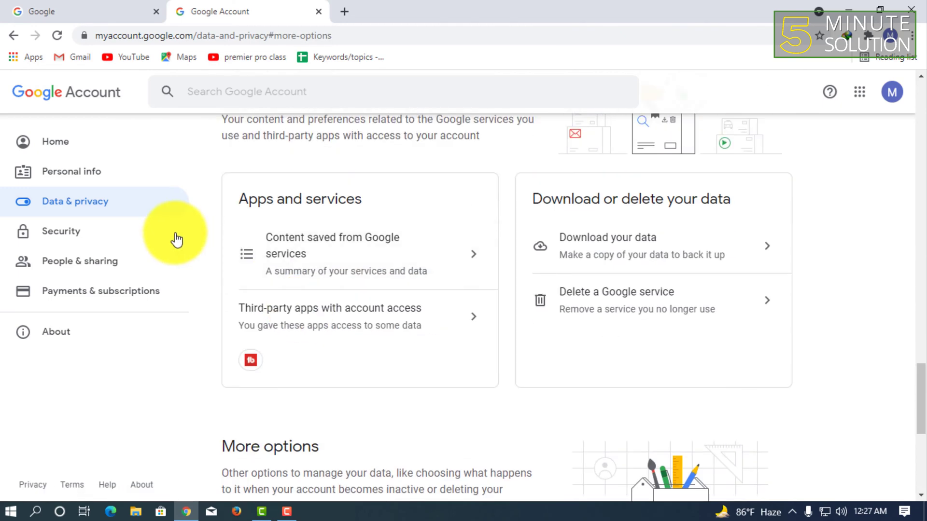
{"action": "scroll", "coordinate": [304, 269], "scroll_direction": "up", "scroll_amount": 5}
{"action": "scroll", "coordinate": [310, 265], "scroll_direction": "down", "scroll_amount": 4}
{"action": "scroll", "coordinate": [343, 297], "scroll_direction": "up", "scroll_amount": 7}
{"action": "scroll", "coordinate": [342, 296], "scroll_direction": "up", "scroll_amount": 4}
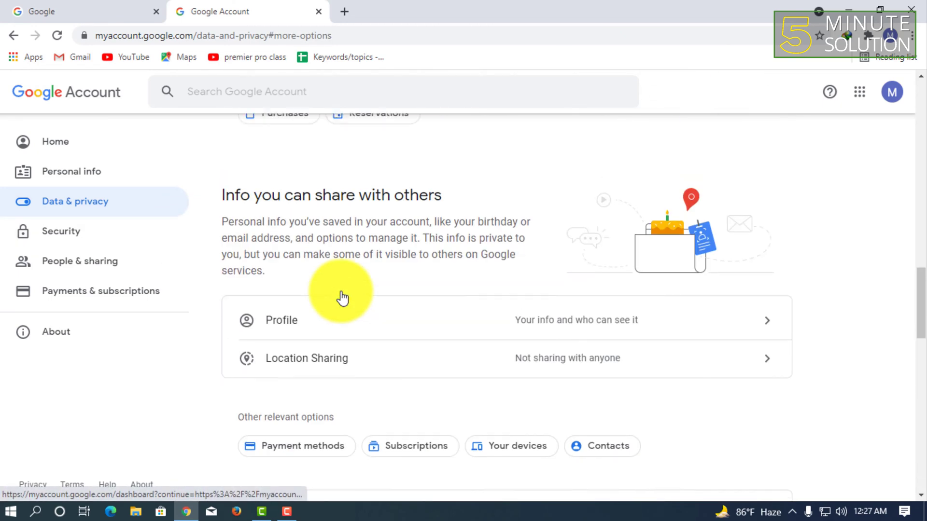
{"action": "scroll", "coordinate": [342, 292], "scroll_direction": "down", "scroll_amount": 10}
{"action": "scroll", "coordinate": [333, 294], "scroll_direction": "down", "scroll_amount": 2}
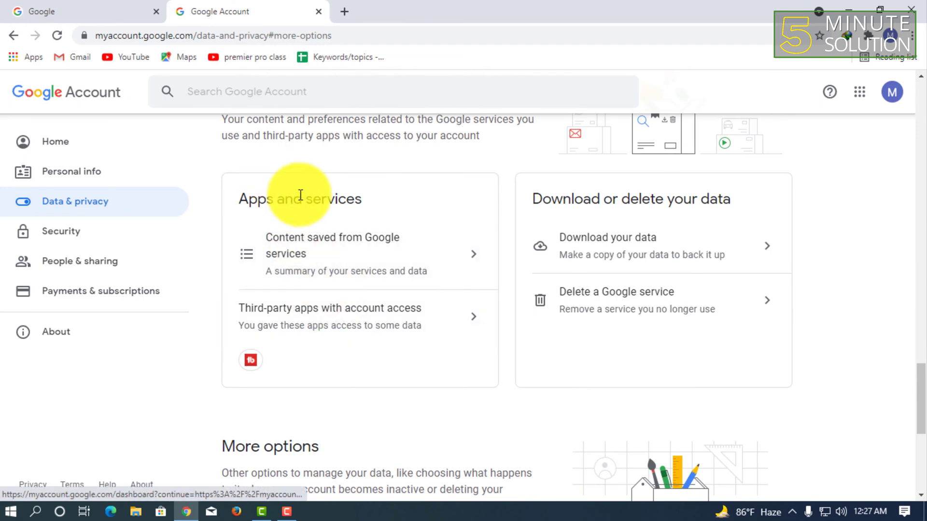
{"action": "scroll", "coordinate": [265, 290], "scroll_direction": "up", "scroll_amount": 2}
{"action": "scroll", "coordinate": [290, 313], "scroll_direction": "up", "scroll_amount": 5}
{"action": "scroll", "coordinate": [301, 309], "scroll_direction": "up", "scroll_amount": 8}
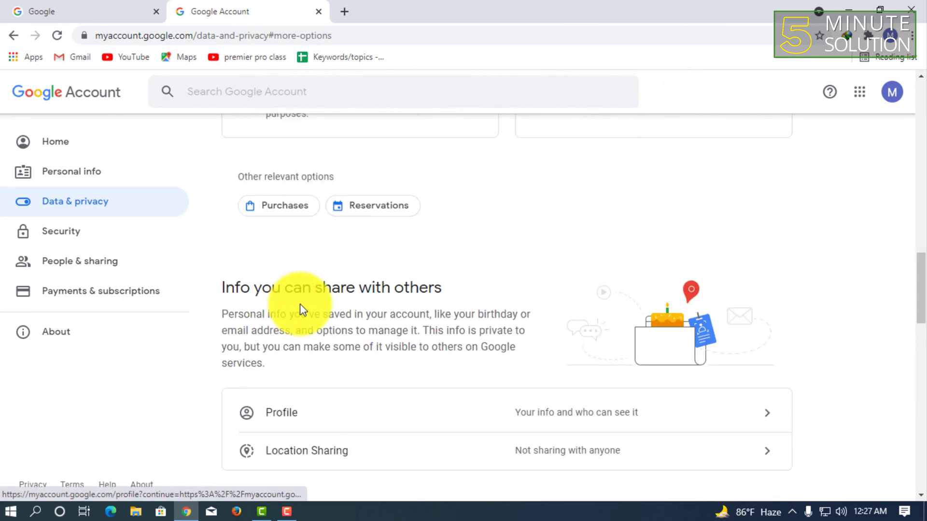
{"action": "scroll", "coordinate": [300, 303], "scroll_direction": "up", "scroll_amount": 6}
{"action": "scroll", "coordinate": [300, 302], "scroll_direction": "up", "scroll_amount": 6}
{"action": "scroll", "coordinate": [297, 307], "scroll_direction": "down", "scroll_amount": 3}
{"action": "scroll", "coordinate": [296, 304], "scroll_direction": "down", "scroll_amount": 5}
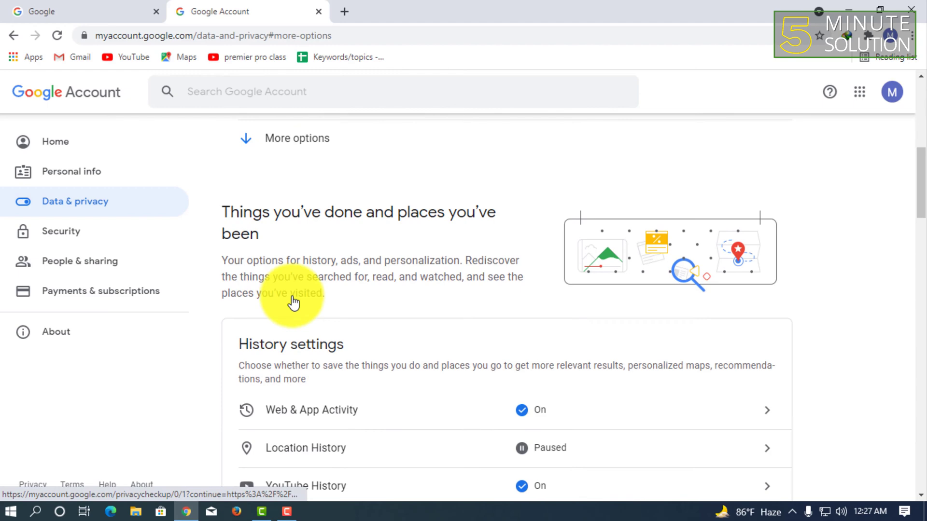
{"action": "left_click", "coordinate": [95, 211]}
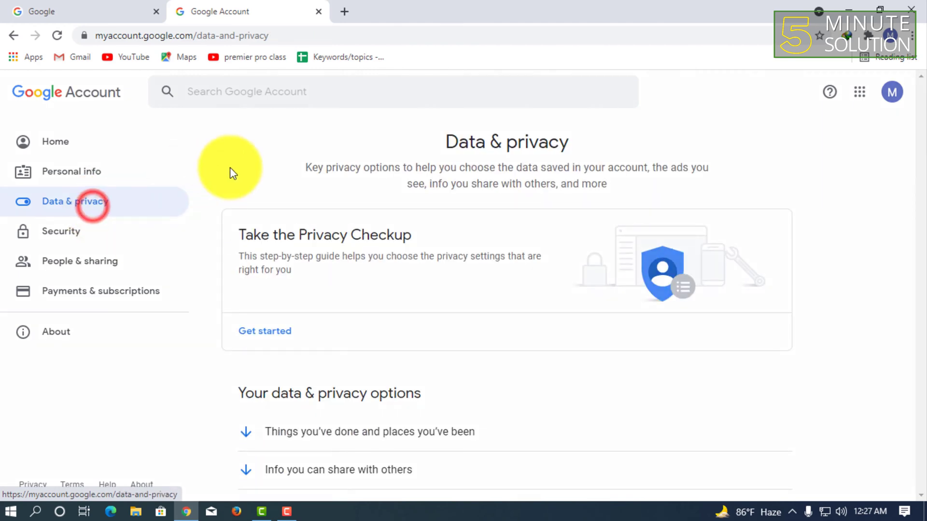
Start the Privacy Checkup, skip the inactive account plan suggestion, and begin the key settings review
{"action": "left_click", "coordinate": [272, 324]}
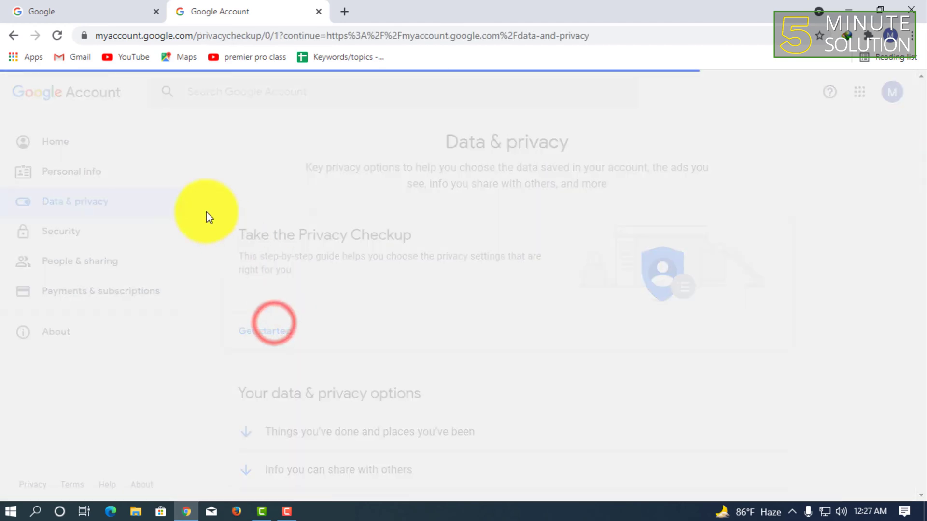
{"action": "scroll", "coordinate": [356, 208], "scroll_direction": "down", "scroll_amount": 3}
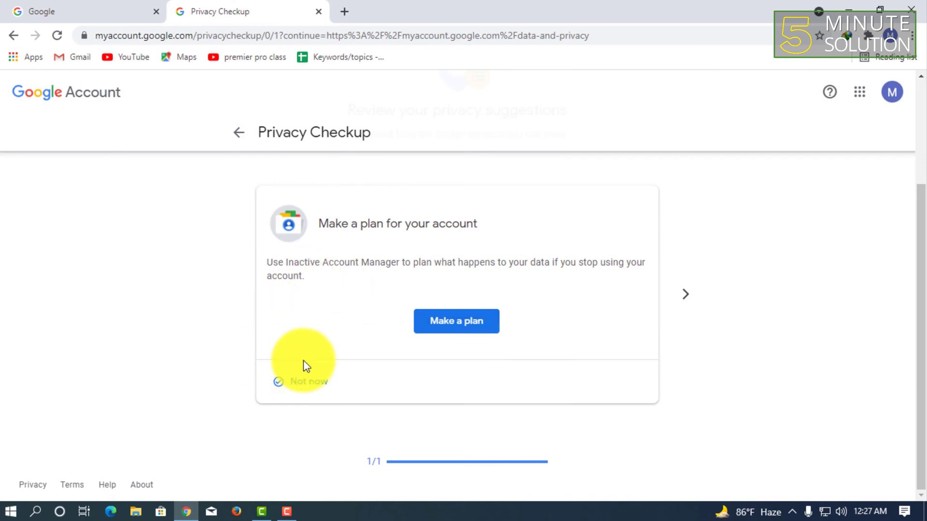
{"action": "left_click", "coordinate": [303, 382]}
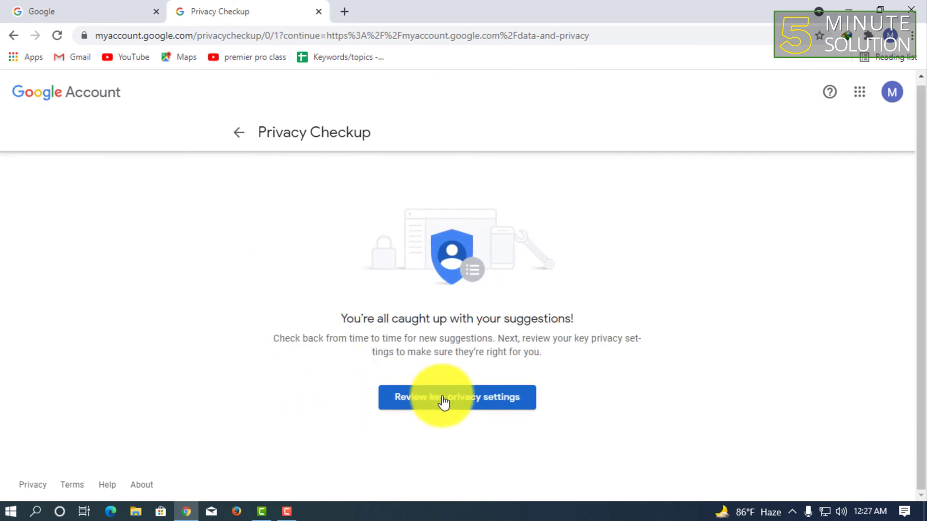
{"action": "left_click", "coordinate": [466, 400]}
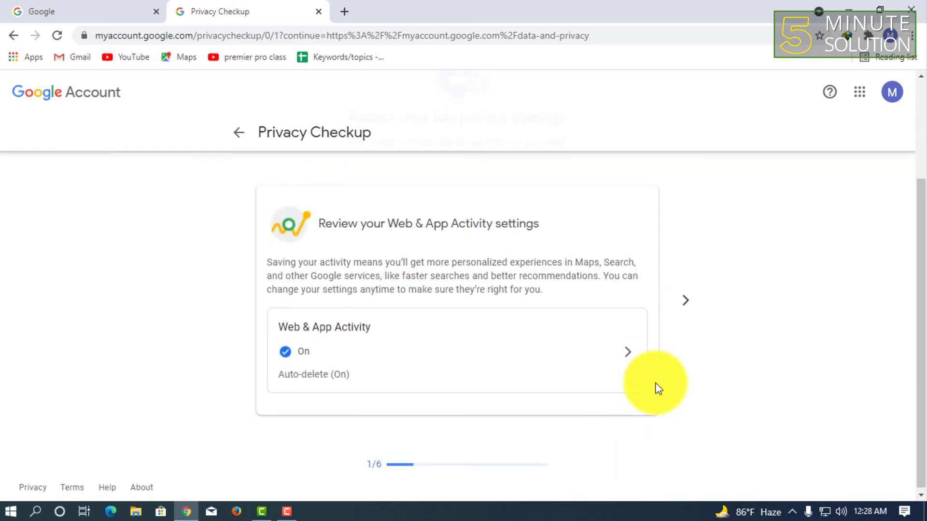
Advance through the remaining privacy settings and tick 'Send me occasional reminders'
{"action": "left_click", "coordinate": [685, 298]}
{"action": "left_click", "coordinate": [686, 294]}
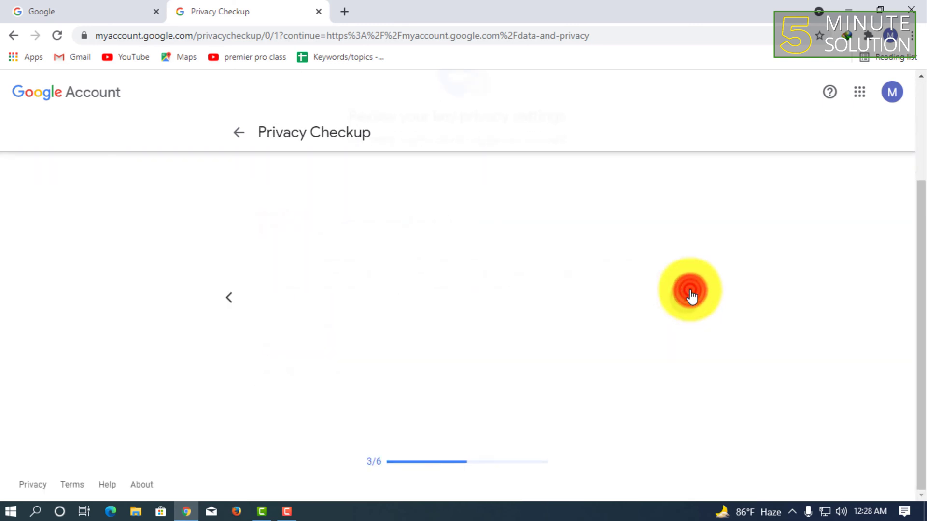
{"action": "left_click", "coordinate": [690, 295]}
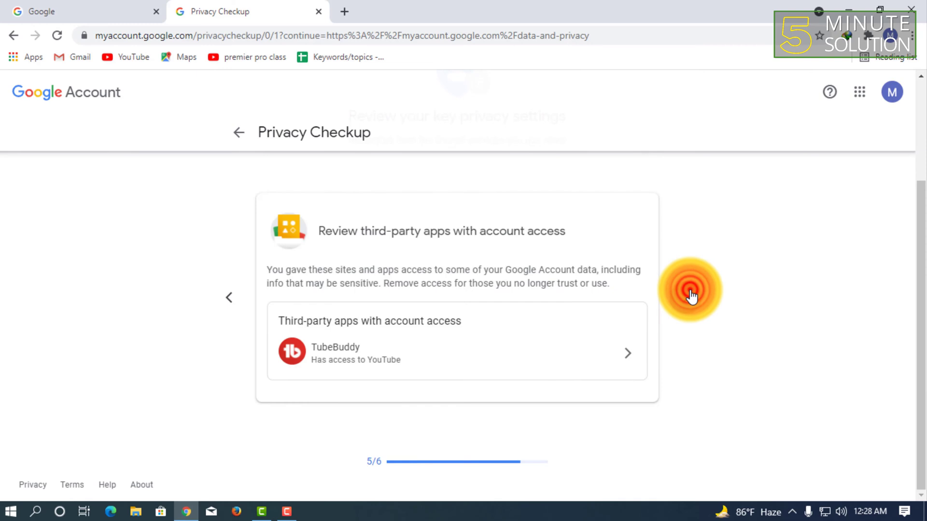
{"action": "left_click", "coordinate": [693, 292]}
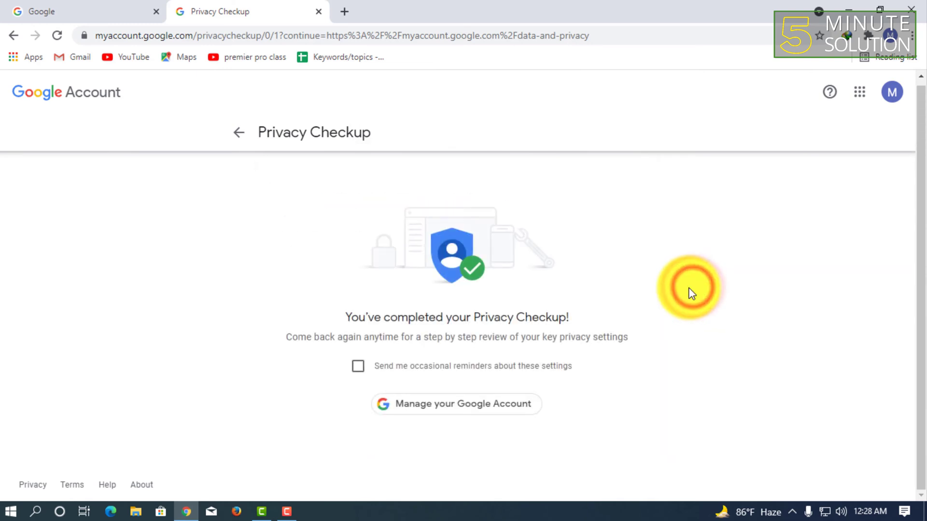
{"action": "left_click", "coordinate": [357, 368]}
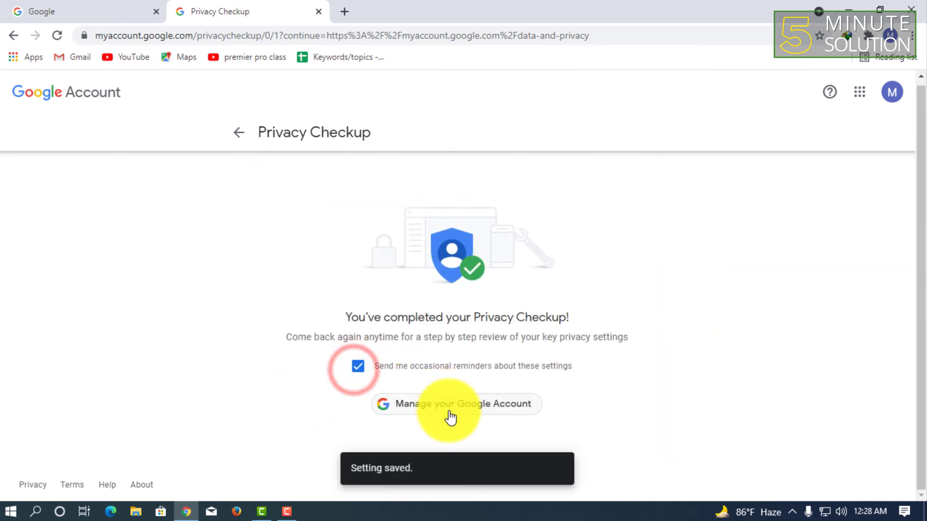
Return to the account's main page and reopen Data & privacy
{"action": "left_click", "coordinate": [418, 409]}
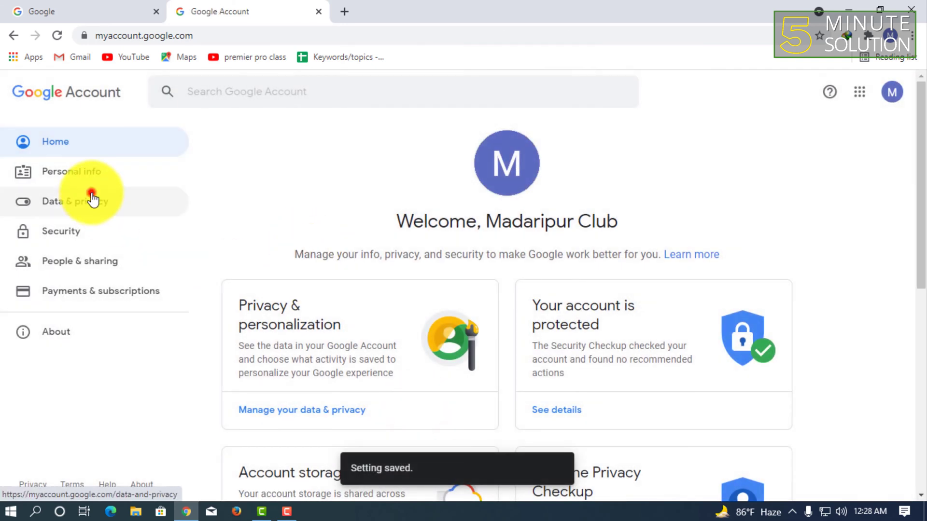
{"action": "left_click", "coordinate": [93, 198]}
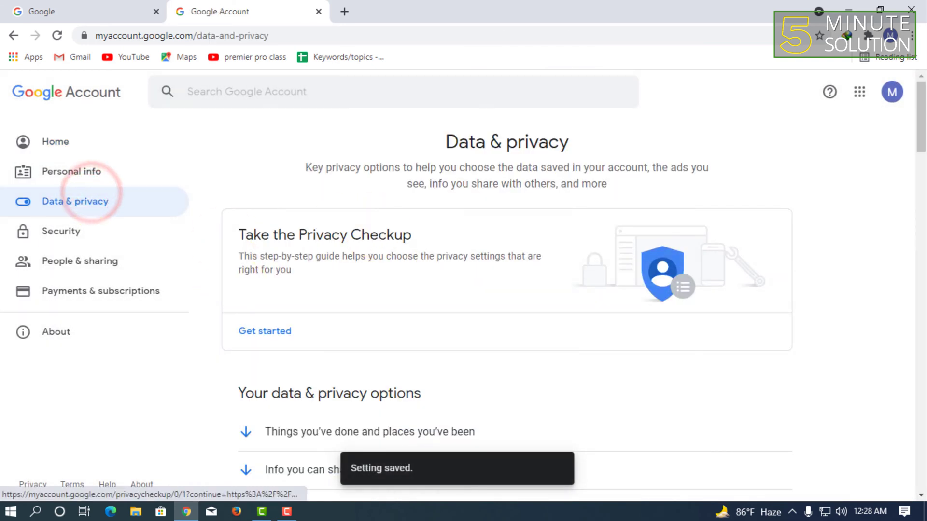
{"action": "scroll", "coordinate": [290, 222], "scroll_direction": "down", "scroll_amount": 5}
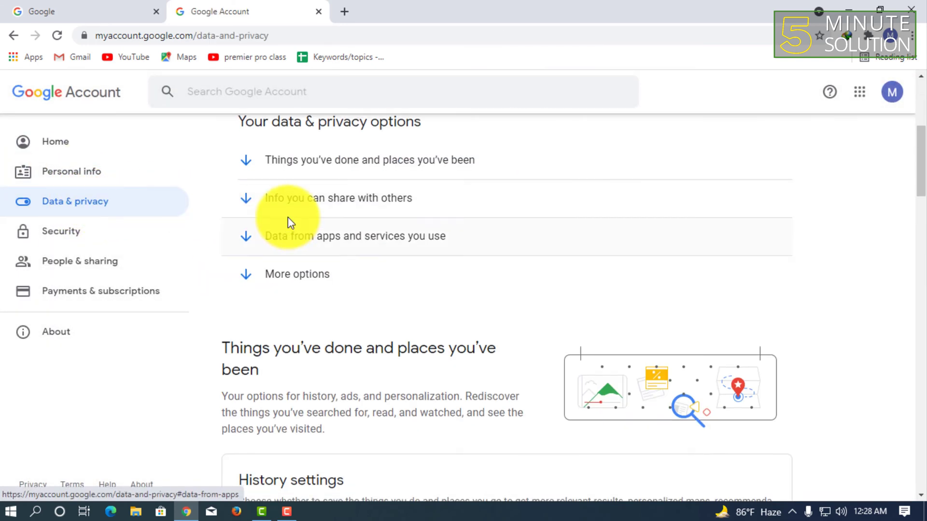
{"action": "left_click", "coordinate": [274, 205]}
Scroll to the Apps and services section showing 'Third-party apps with account access'
{"action": "scroll", "coordinate": [388, 299], "scroll_direction": "up", "scroll_amount": 6}
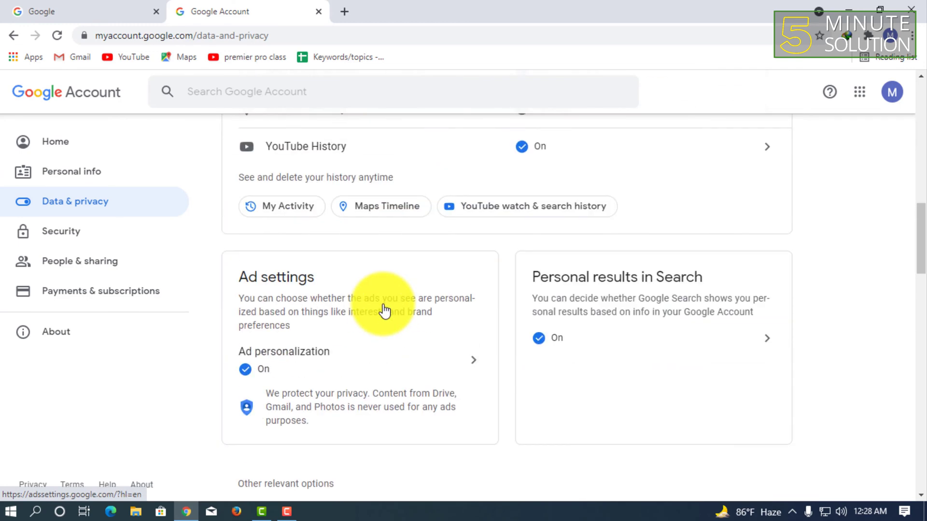
{"action": "scroll", "coordinate": [330, 338], "scroll_direction": "up", "scroll_amount": 5}
{"action": "scroll", "coordinate": [331, 338], "scroll_direction": "down", "scroll_amount": 10}
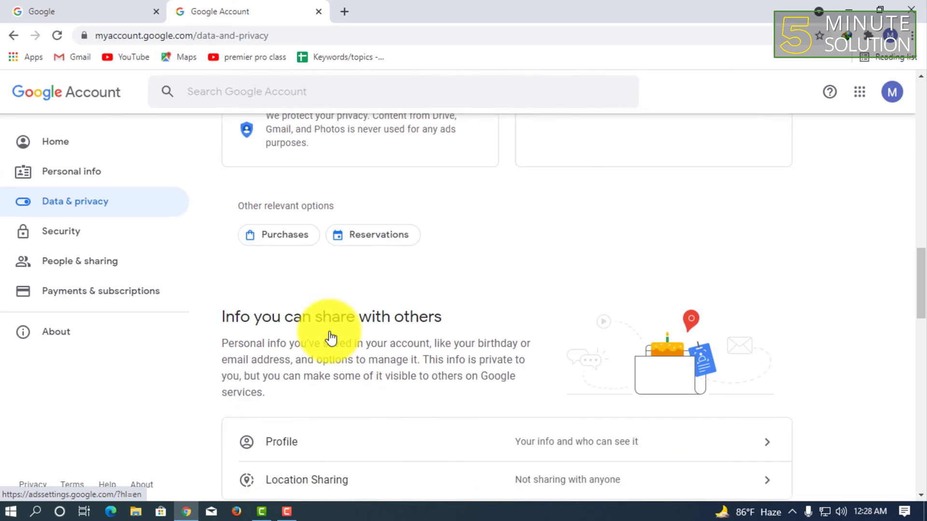
{"action": "scroll", "coordinate": [330, 338], "scroll_direction": "down", "scroll_amount": 5}
{"action": "scroll", "coordinate": [330, 337], "scroll_direction": "down", "scroll_amount": 6}
{"action": "scroll", "coordinate": [330, 338], "scroll_direction": "down", "scroll_amount": 7}
{"action": "scroll", "coordinate": [324, 333], "scroll_direction": "up", "scroll_amount": 5}
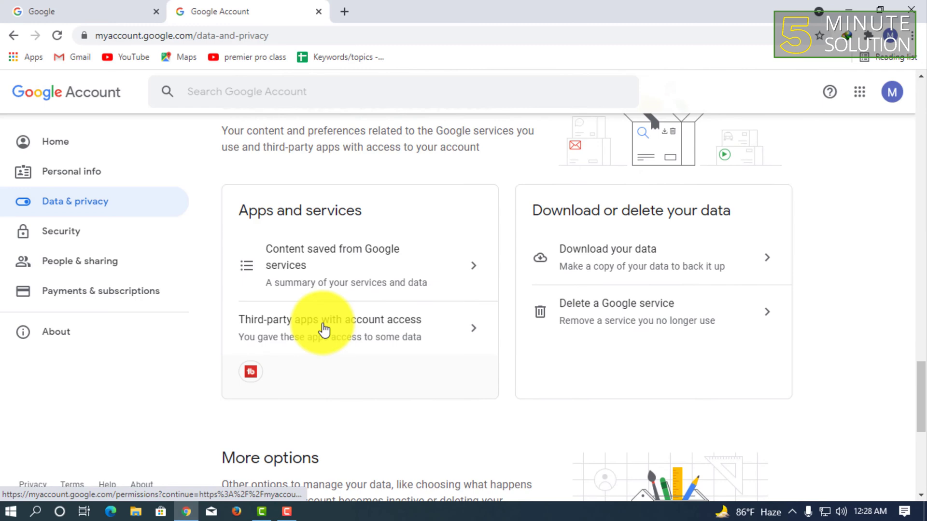
{"action": "scroll", "coordinate": [381, 290], "scroll_direction": "up", "scroll_amount": 4}
{"action": "scroll", "coordinate": [384, 299], "scroll_direction": "down", "scroll_amount": 4}
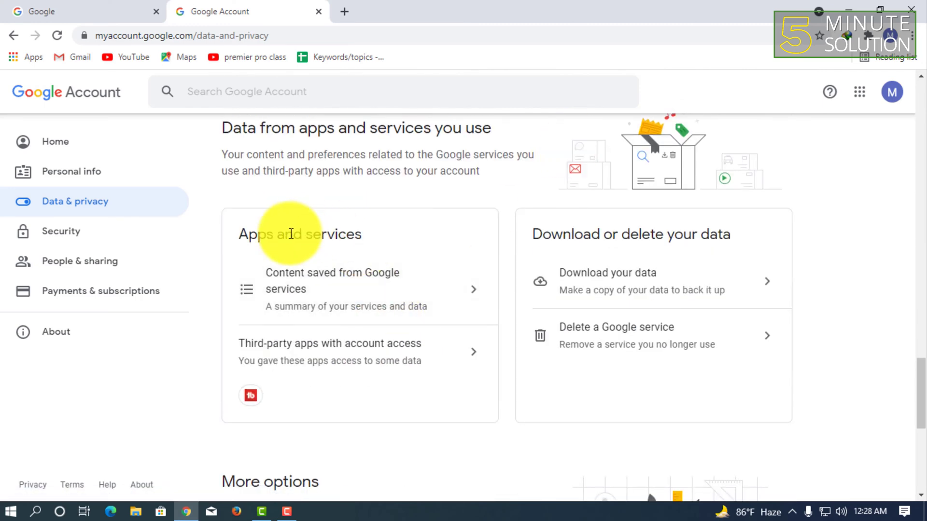
{"action": "left_click_drag", "start_coordinate": [244, 229], "coordinate": [456, 240]}
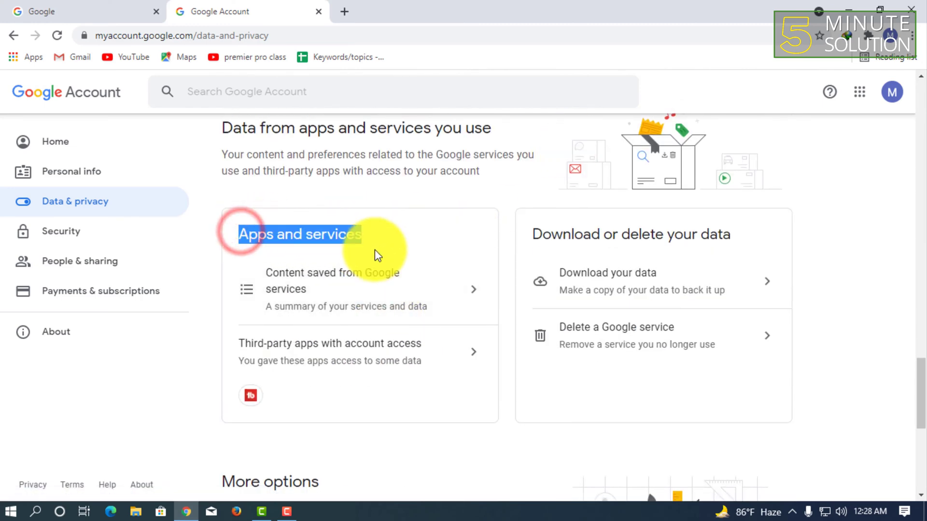
{"action": "scroll", "coordinate": [300, 304], "scroll_direction": "down", "scroll_amount": 1}
{"action": "scroll", "coordinate": [344, 270], "scroll_direction": "down", "scroll_amount": 5}
{"action": "scroll", "coordinate": [296, 331], "scroll_direction": "up", "scroll_amount": 3}
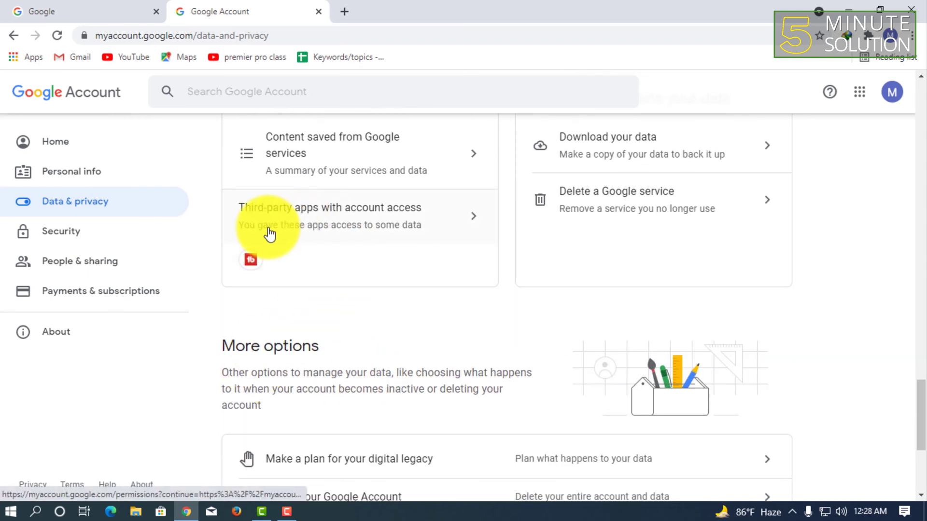
Open the third-party apps with account access list and expand TubeBuddy's details
{"action": "left_click", "coordinate": [355, 224]}
{"action": "scroll", "coordinate": [391, 403], "scroll_direction": "down", "scroll_amount": 3}
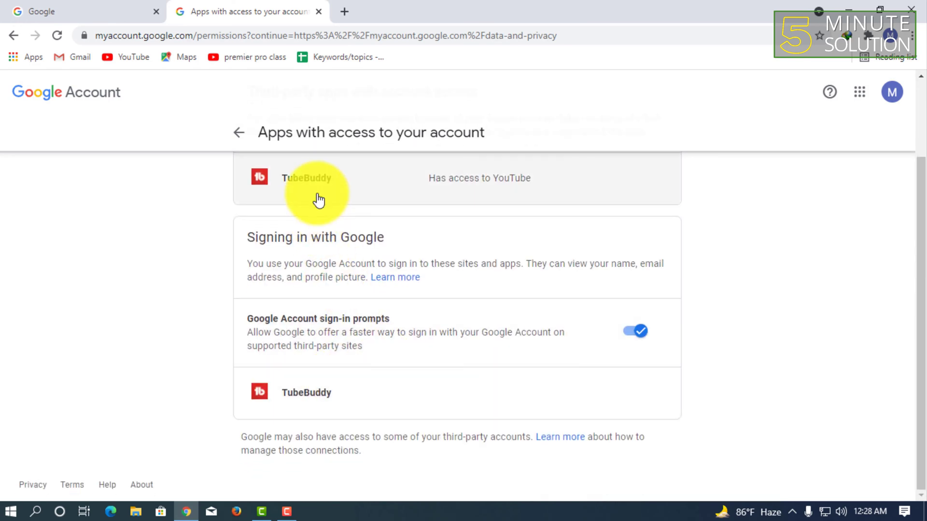
{"action": "left_click", "coordinate": [318, 200]}
{"action": "scroll", "coordinate": [227, 260], "scroll_direction": "up", "scroll_amount": 2}
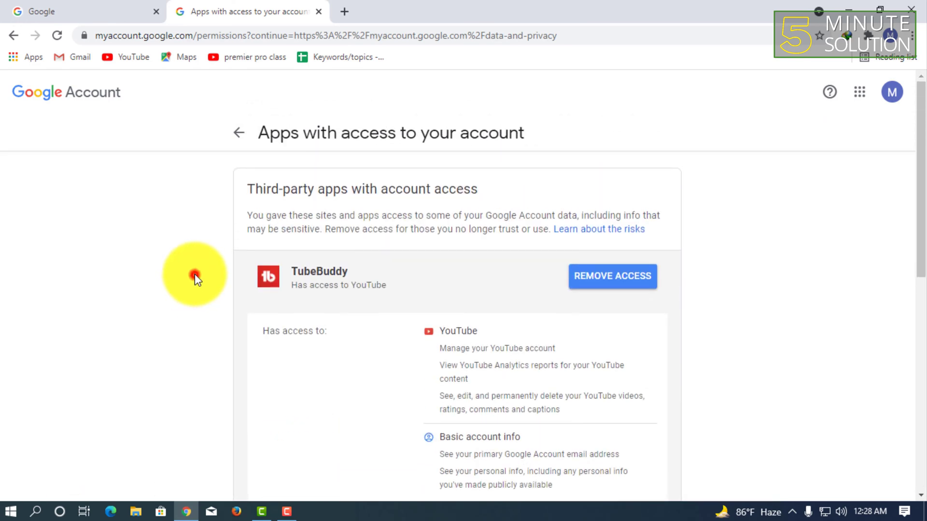
{"action": "left_click", "coordinate": [195, 274]}
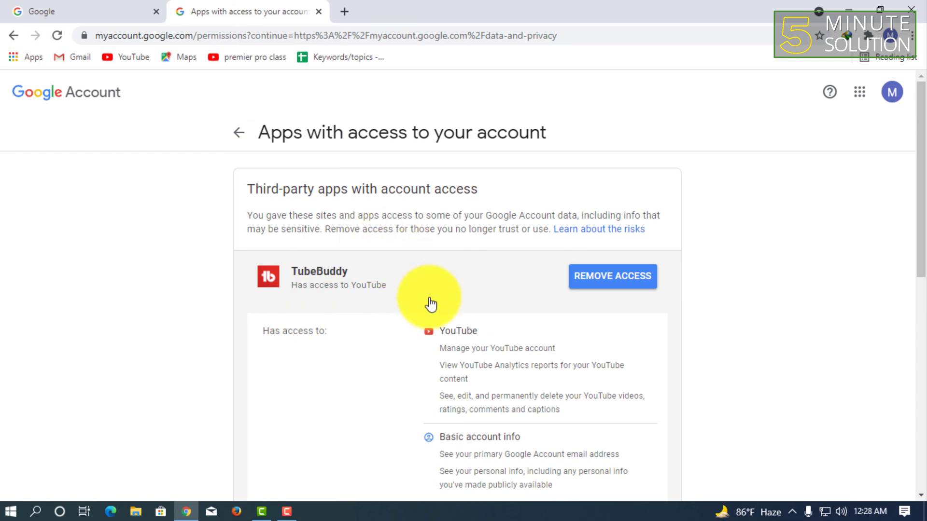
Expand TubeBuddy's sign-in entry to show its YouTube and basic account info access
{"action": "scroll", "coordinate": [420, 355], "scroll_direction": "down", "scroll_amount": 4}
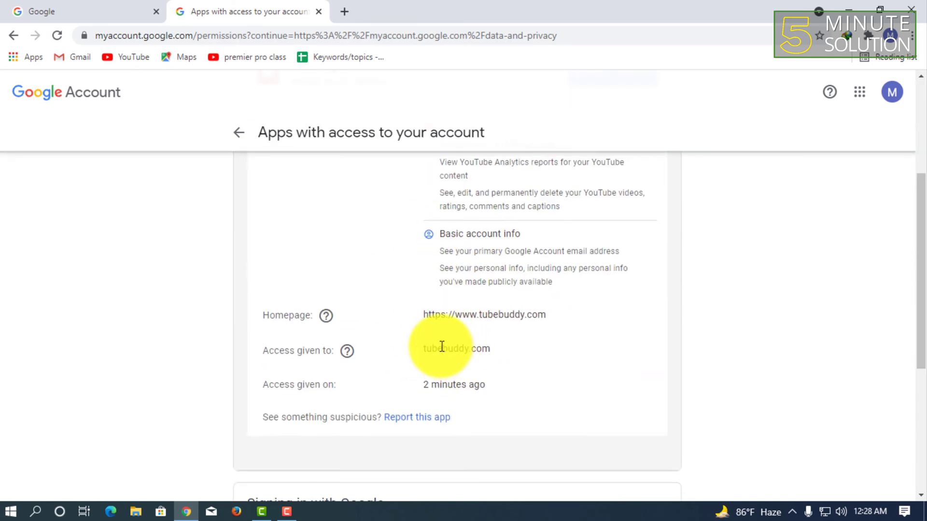
{"action": "scroll", "coordinate": [441, 345], "scroll_direction": "up", "scroll_amount": 4}
{"action": "scroll", "coordinate": [338, 333], "scroll_direction": "down", "scroll_amount": 1}
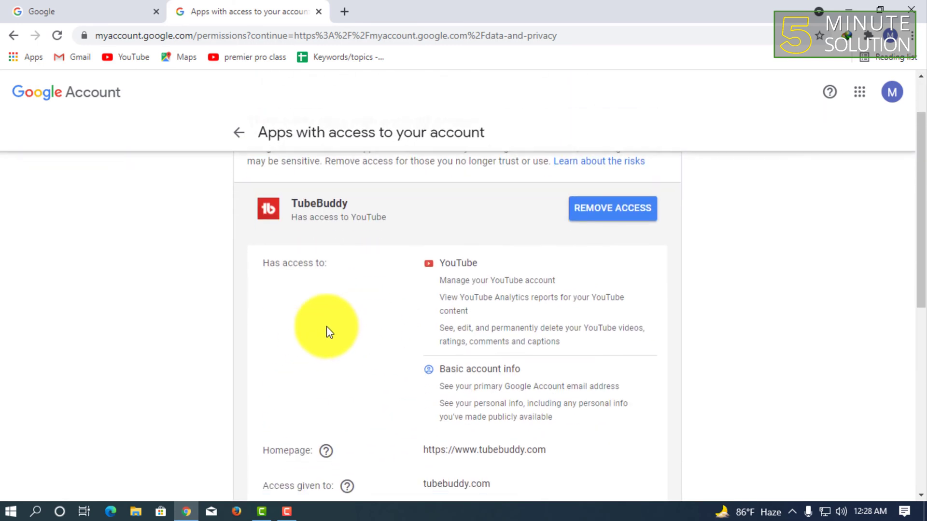
{"action": "scroll", "coordinate": [367, 379], "scroll_direction": "down", "scroll_amount": 3}
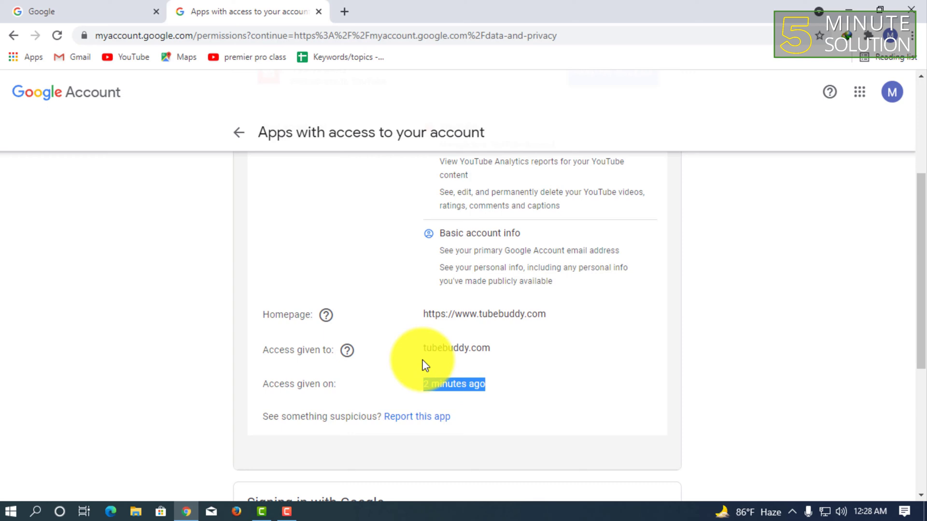
{"action": "scroll", "coordinate": [412, 360], "scroll_direction": "up", "scroll_amount": 4}
{"action": "scroll", "coordinate": [411, 360], "scroll_direction": "down", "scroll_amount": 3}
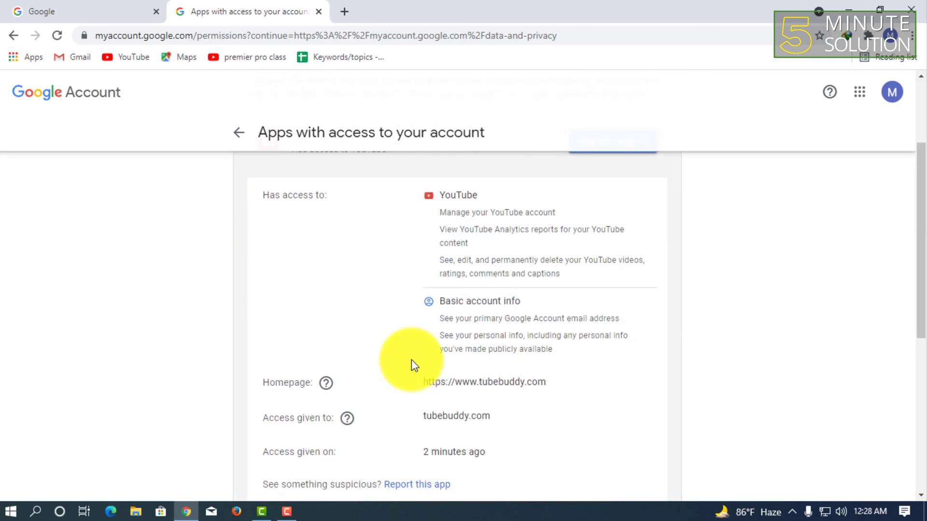
{"action": "scroll", "coordinate": [428, 392], "scroll_direction": "up", "scroll_amount": 1}
{"action": "scroll", "coordinate": [412, 411], "scroll_direction": "down", "scroll_amount": 1}
{"action": "scroll", "coordinate": [411, 404], "scroll_direction": "down", "scroll_amount": 2}
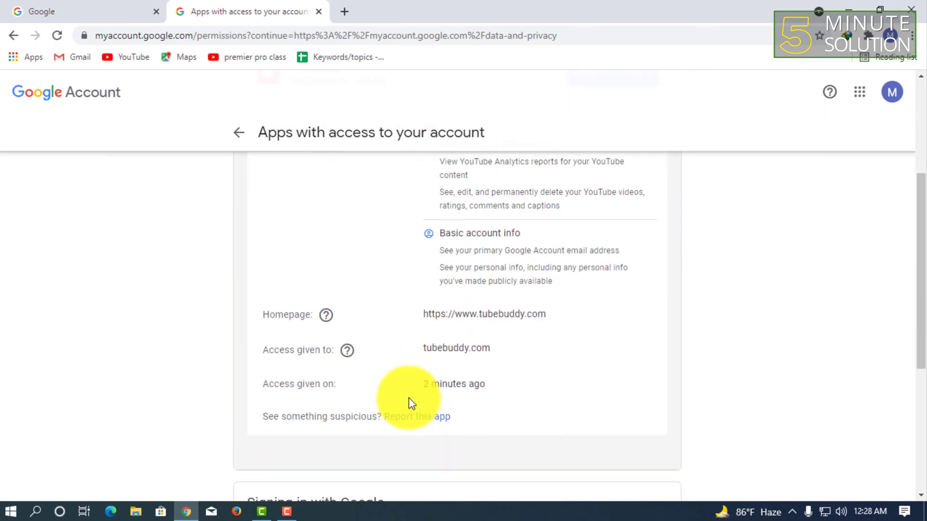
{"action": "scroll", "coordinate": [409, 399], "scroll_direction": "up", "scroll_amount": 4}
{"action": "scroll", "coordinate": [271, 324], "scroll_direction": "down", "scroll_amount": 6}
{"action": "scroll", "coordinate": [214, 347], "scroll_direction": "down", "scroll_amount": 1}
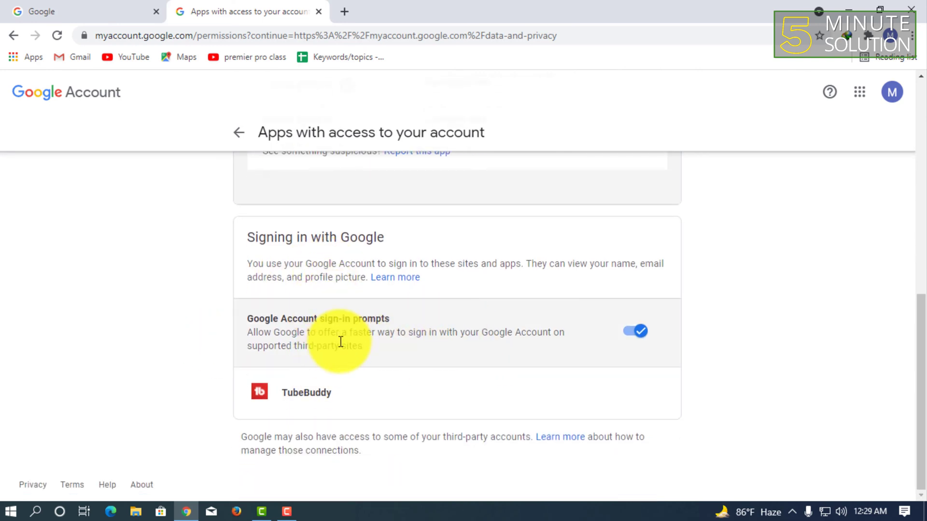
{"action": "scroll", "coordinate": [348, 352], "scroll_direction": "up", "scroll_amount": 3}
{"action": "scroll", "coordinate": [435, 353], "scroll_direction": "down", "scroll_amount": 3}
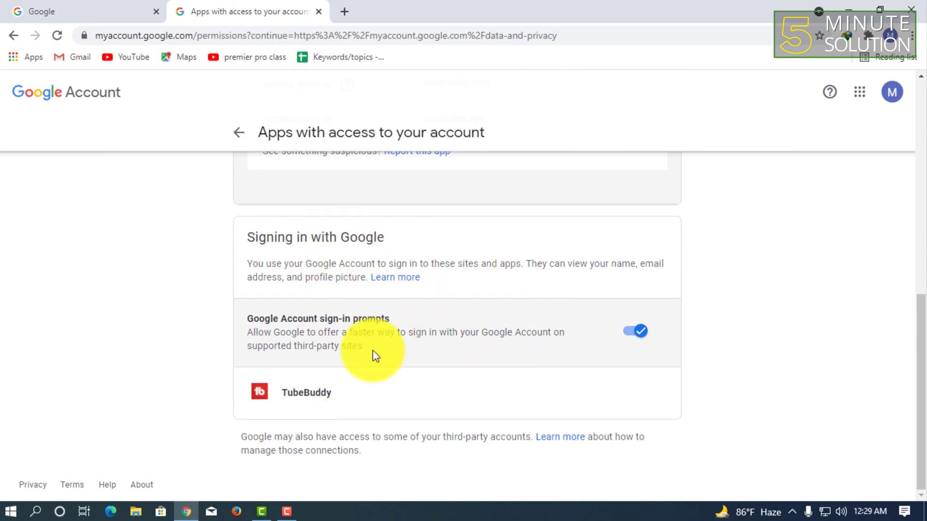
{"action": "left_click", "coordinate": [311, 392]}
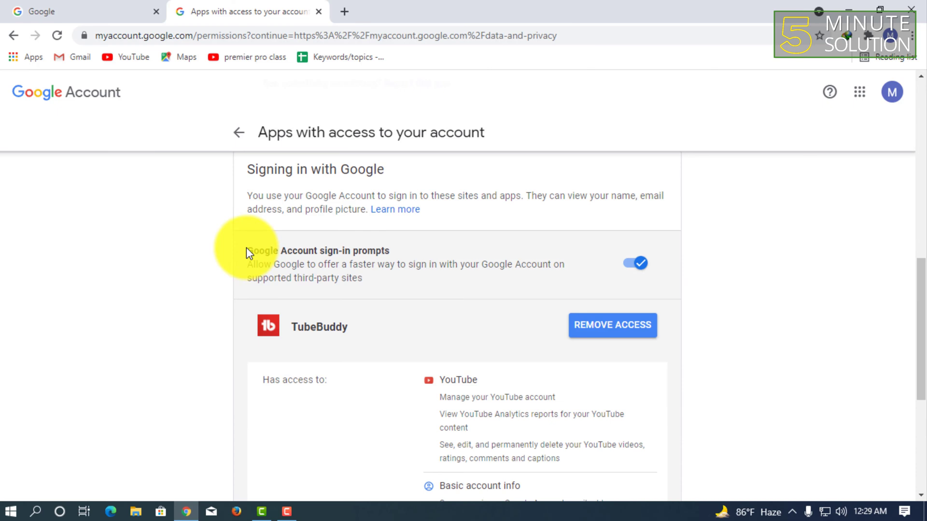
{"action": "left_click_drag", "start_coordinate": [246, 251], "coordinate": [513, 265]}
{"action": "left_click", "coordinate": [10, 283]}
{"action": "scroll", "coordinate": [220, 346], "scroll_direction": "up", "scroll_amount": 5}
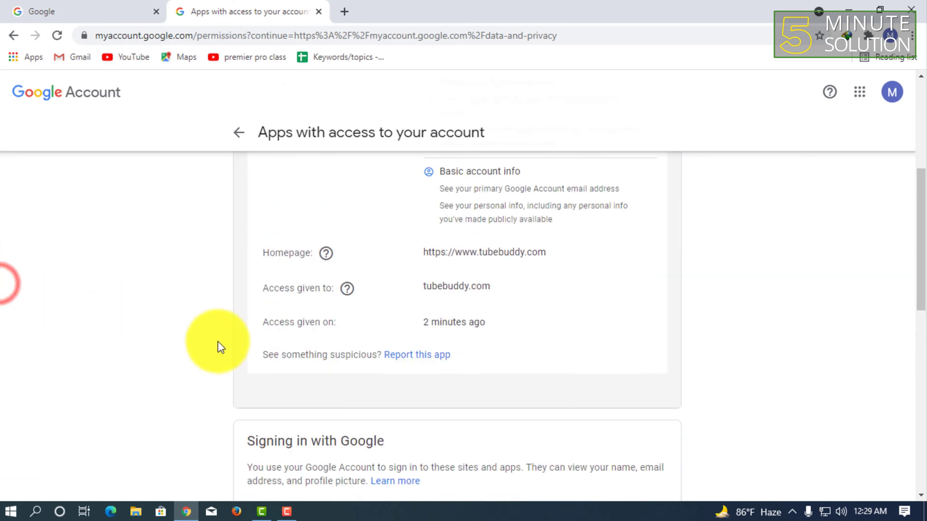
{"action": "scroll", "coordinate": [220, 347], "scroll_direction": "up", "scroll_amount": 4}
{"action": "scroll", "coordinate": [234, 290], "scroll_direction": "up", "scroll_amount": 1}
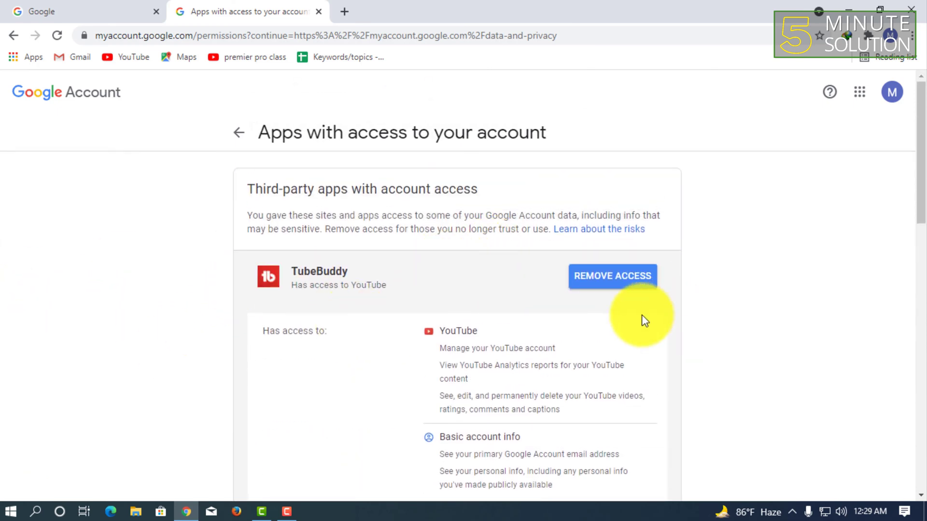
Remove TubeBuddy's account access, confirming with OK in the 'Remove access?' dialog
{"action": "left_click", "coordinate": [448, 278]}
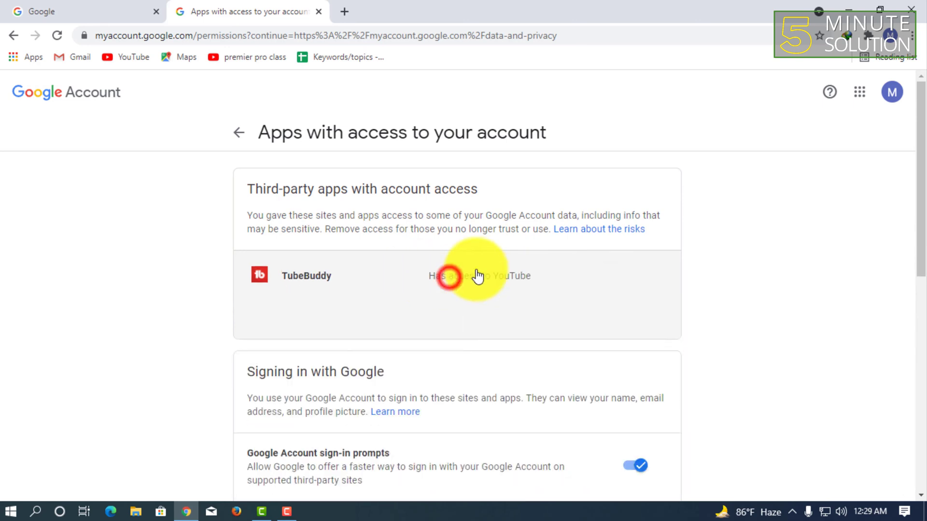
{"action": "left_click", "coordinate": [596, 285]}
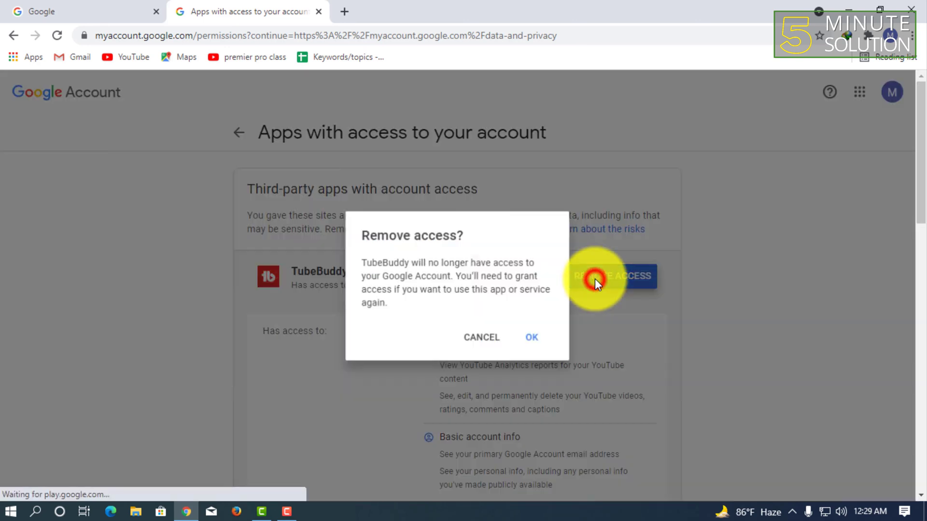
{"action": "left_click", "coordinate": [537, 340]}
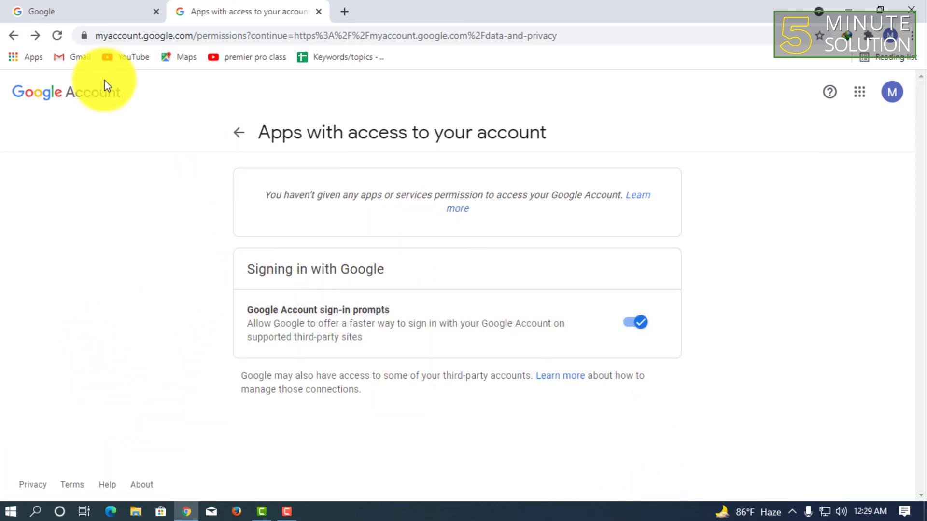
{"action": "left_click", "coordinate": [16, 34]}
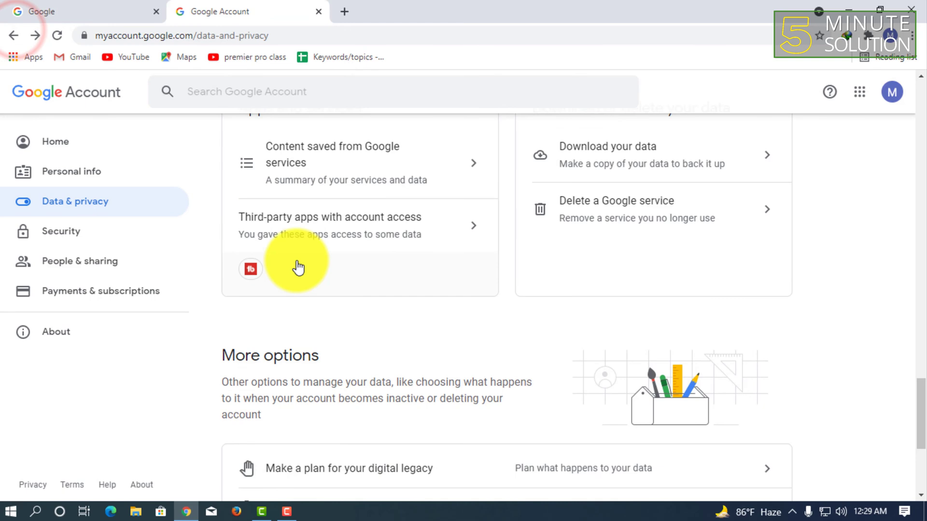
{"action": "scroll", "coordinate": [309, 251], "scroll_direction": "up", "scroll_amount": 1}
{"action": "scroll", "coordinate": [326, 290], "scroll_direction": "up", "scroll_amount": 3}
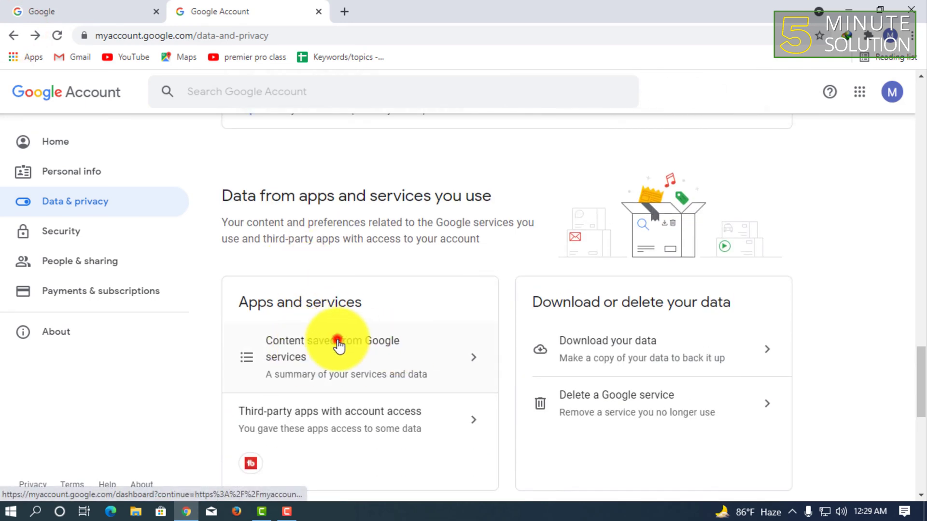
{"action": "left_click", "coordinate": [338, 344]}
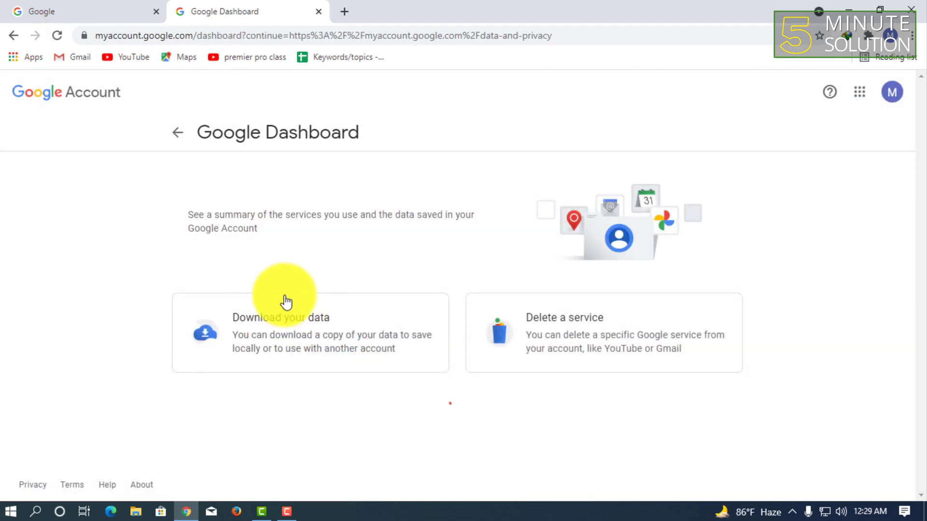
{"action": "scroll", "coordinate": [290, 300], "scroll_direction": "down", "scroll_amount": 4}
{"action": "scroll", "coordinate": [295, 292], "scroll_direction": "down", "scroll_amount": 7}
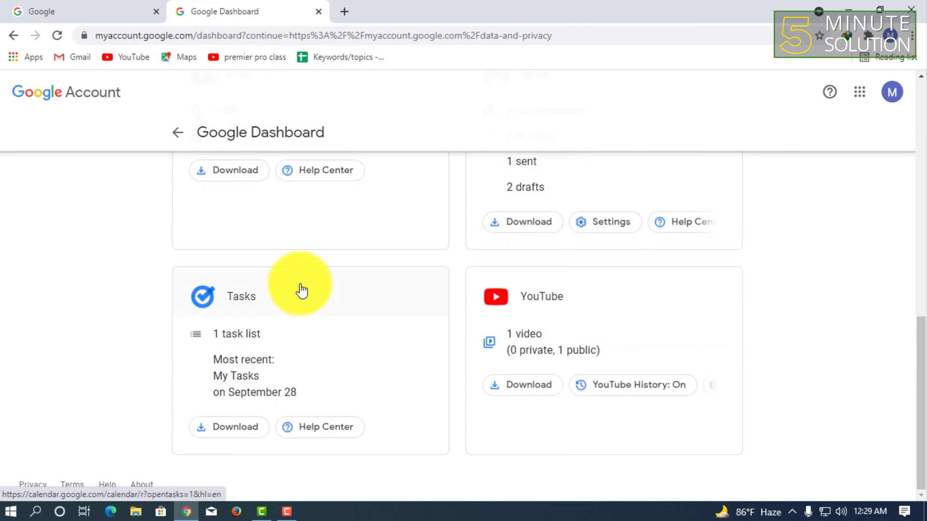
{"action": "scroll", "coordinate": [302, 289], "scroll_direction": "up", "scroll_amount": 4}
{"action": "scroll", "coordinate": [299, 289], "scroll_direction": "up", "scroll_amount": 7}
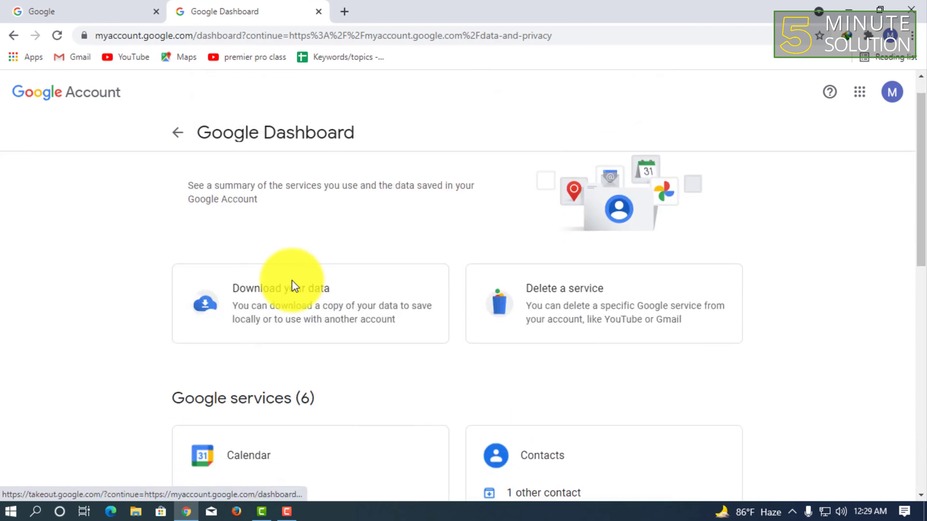
{"action": "scroll", "coordinate": [292, 284], "scroll_direction": "down", "scroll_amount": 2}
{"action": "scroll", "coordinate": [258, 269], "scroll_direction": "down", "scroll_amount": 2}
{"action": "scroll", "coordinate": [435, 319], "scroll_direction": "down", "scroll_amount": 1}
{"action": "scroll", "coordinate": [296, 338], "scroll_direction": "up", "scroll_amount": 3}
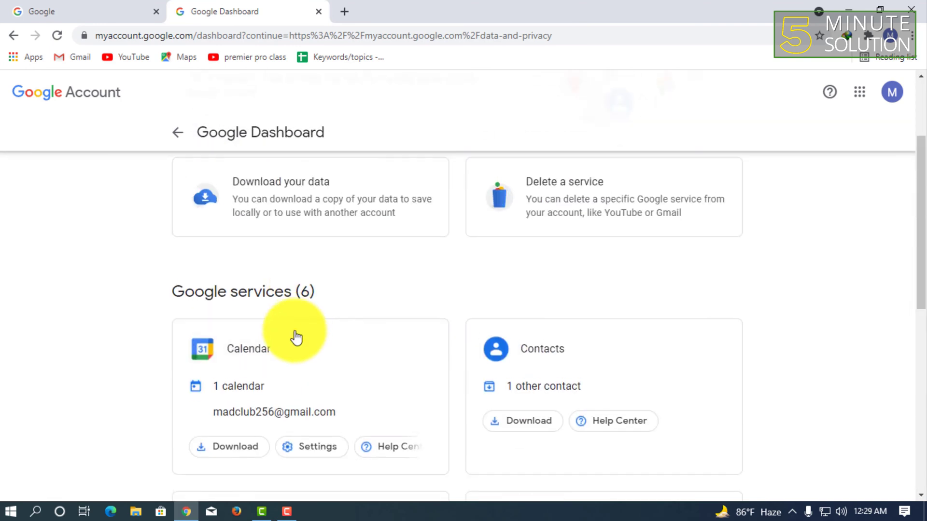
{"action": "scroll", "coordinate": [593, 362], "scroll_direction": "down", "scroll_amount": 2}
{"action": "scroll", "coordinate": [559, 348], "scroll_direction": "down", "scroll_amount": 4}
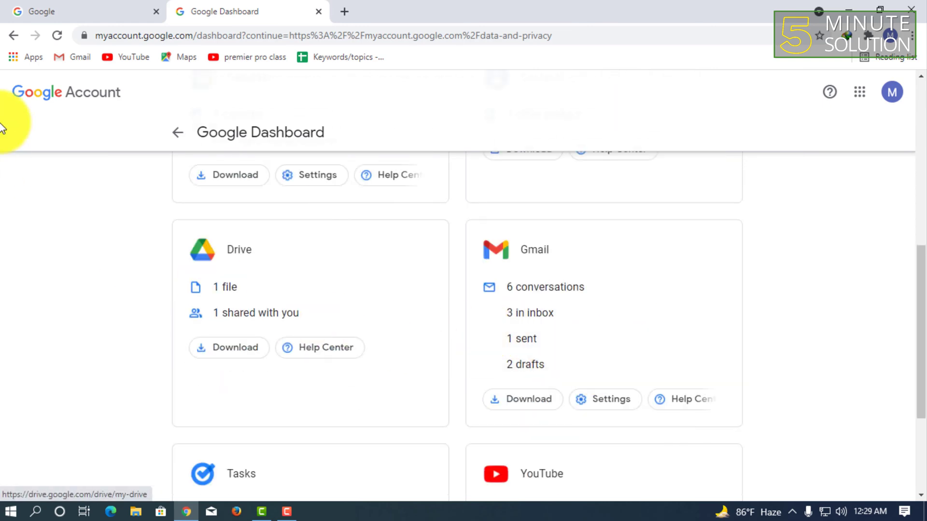
{"action": "left_click", "coordinate": [13, 35]}
{"action": "scroll", "coordinate": [299, 225], "scroll_direction": "down", "scroll_amount": 5}
{"action": "scroll", "coordinate": [338, 261], "scroll_direction": "down", "scroll_amount": 3}
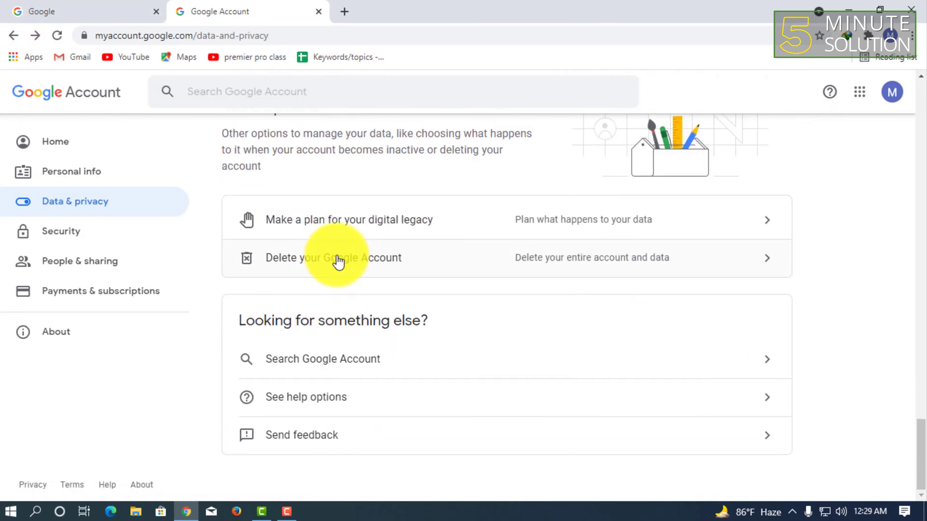
{"action": "scroll", "coordinate": [343, 262], "scroll_direction": "up", "scroll_amount": 1}
{"action": "scroll", "coordinate": [358, 289], "scroll_direction": "up", "scroll_amount": 6}
Check the third-party apps list is empty, then return to Data & privacy and scroll through it
{"action": "left_click", "coordinate": [414, 313]}
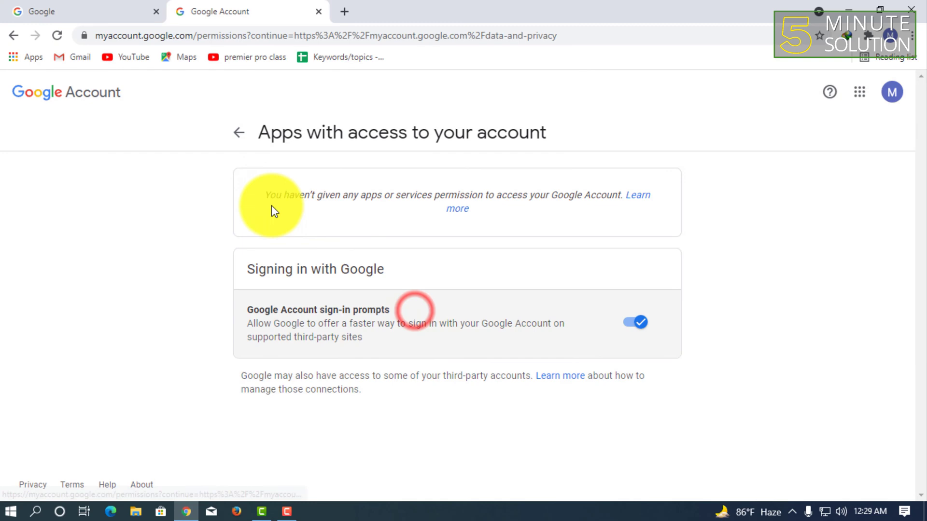
{"action": "left_click", "coordinate": [11, 34]}
{"action": "scroll", "coordinate": [528, 234], "scroll_direction": "up", "scroll_amount": 3}
{"action": "scroll", "coordinate": [627, 300], "scroll_direction": "up", "scroll_amount": 2}
{"action": "scroll", "coordinate": [638, 381], "scroll_direction": "down", "scroll_amount": 1}
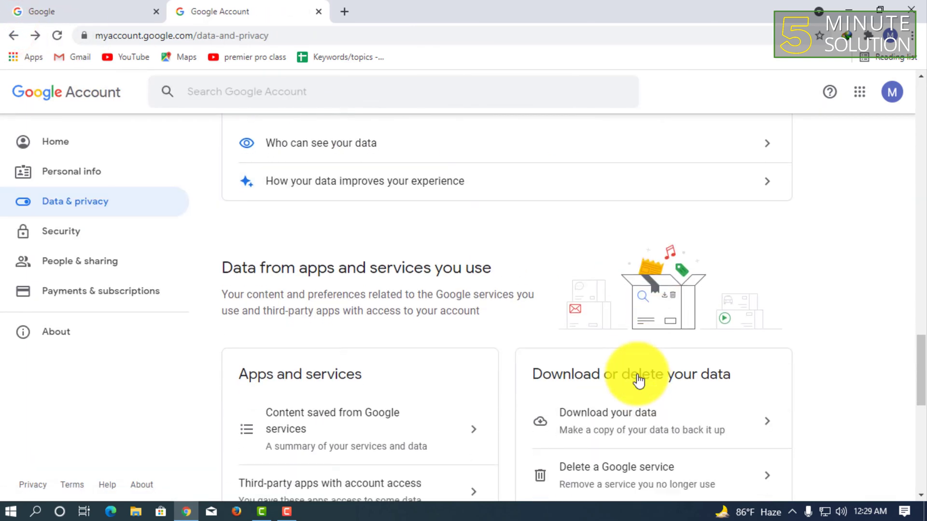
{"action": "scroll", "coordinate": [638, 382], "scroll_direction": "down", "scroll_amount": 3}
{"action": "scroll", "coordinate": [386, 325], "scroll_direction": "up", "scroll_amount": 4}
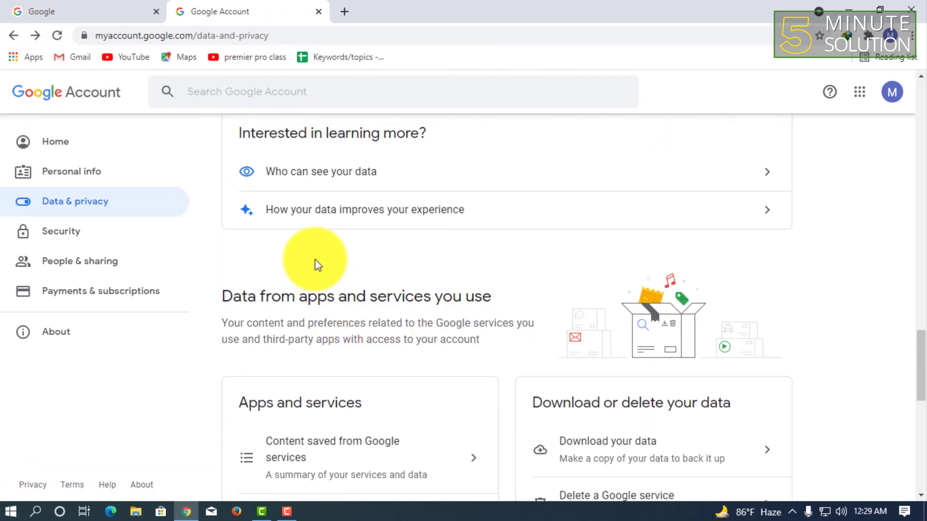
{"action": "scroll", "coordinate": [323, 257], "scroll_direction": "up", "scroll_amount": 4}
{"action": "scroll", "coordinate": [328, 255], "scroll_direction": "up", "scroll_amount": 3}
{"action": "scroll", "coordinate": [337, 255], "scroll_direction": "up", "scroll_amount": 3}
{"action": "scroll", "coordinate": [385, 333], "scroll_direction": "up", "scroll_amount": 5}
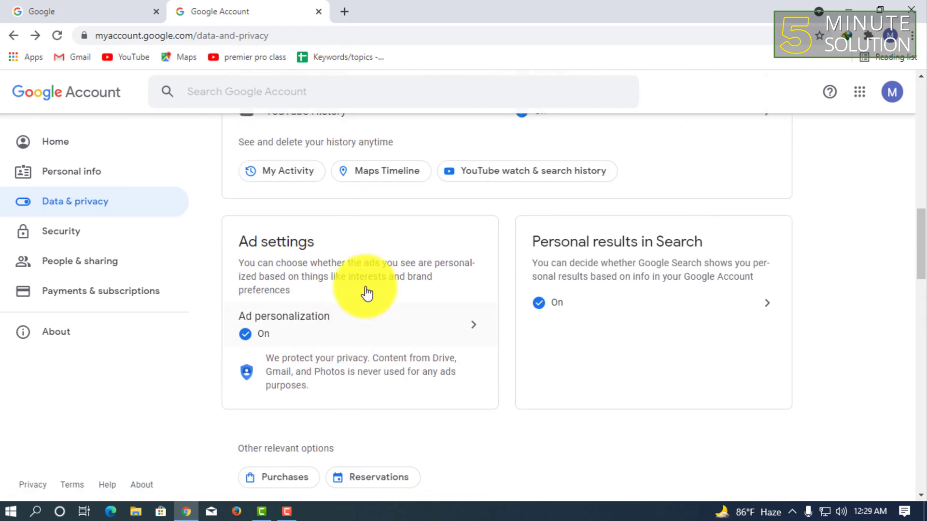
{"action": "scroll", "coordinate": [384, 386], "scroll_direction": "down", "scroll_amount": 1}
{"action": "scroll", "coordinate": [386, 386], "scroll_direction": "down", "scroll_amount": 7}
{"action": "scroll", "coordinate": [382, 390], "scroll_direction": "down", "scroll_amount": 10}
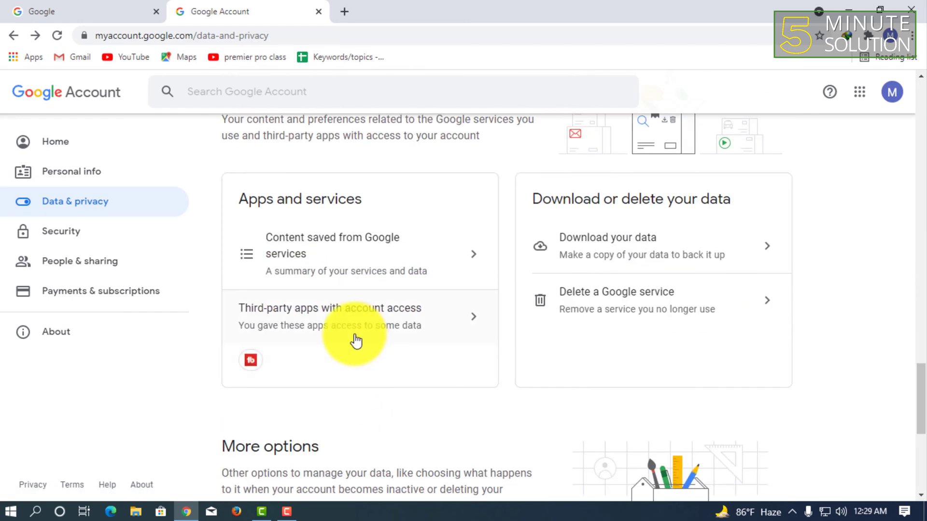
Recheck the apps list once more, then go back and scroll to the top of Data & privacy
{"action": "left_click", "coordinate": [405, 358]}
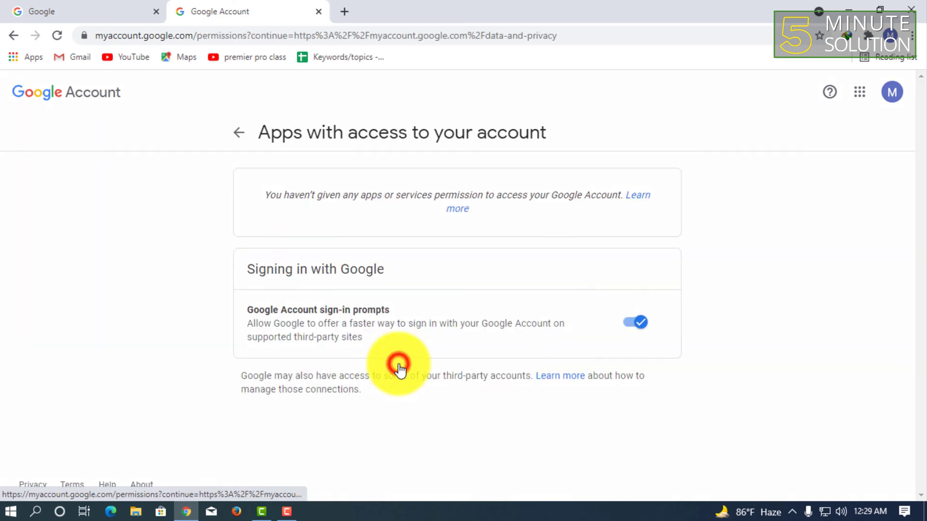
{"action": "left_click", "coordinate": [14, 35]}
{"action": "scroll", "coordinate": [434, 352], "scroll_direction": "up", "scroll_amount": 5}
{"action": "scroll", "coordinate": [446, 354], "scroll_direction": "up", "scroll_amount": 10}
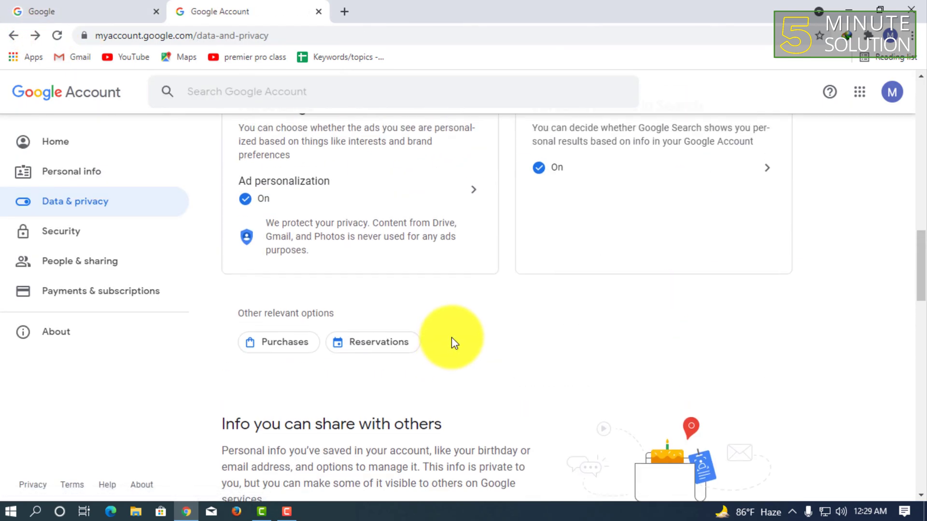
{"action": "scroll", "coordinate": [451, 338], "scroll_direction": "up", "scroll_amount": 5}
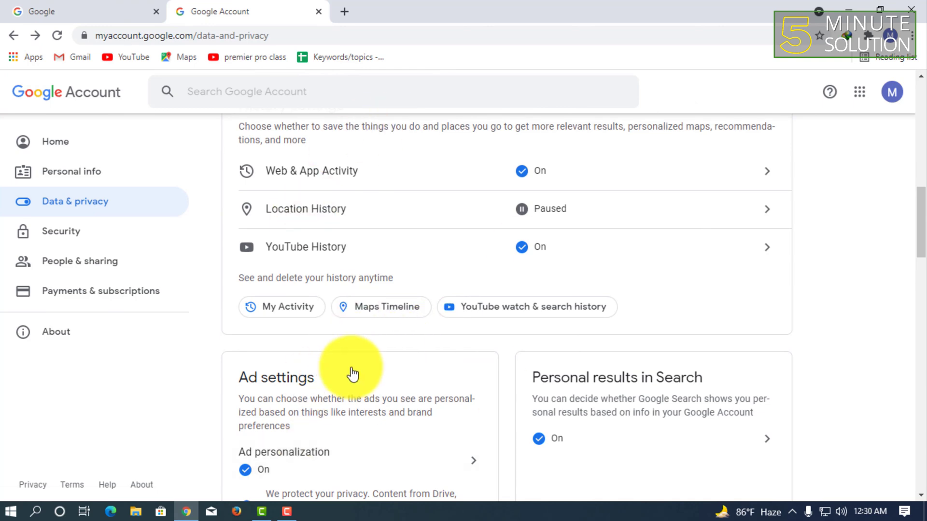
{"action": "scroll", "coordinate": [352, 374], "scroll_direction": "up", "scroll_amount": 4}
{"action": "scroll", "coordinate": [351, 374], "scroll_direction": "up", "scroll_amount": 4}
{"action": "scroll", "coordinate": [352, 374], "scroll_direction": "up", "scroll_amount": 4}
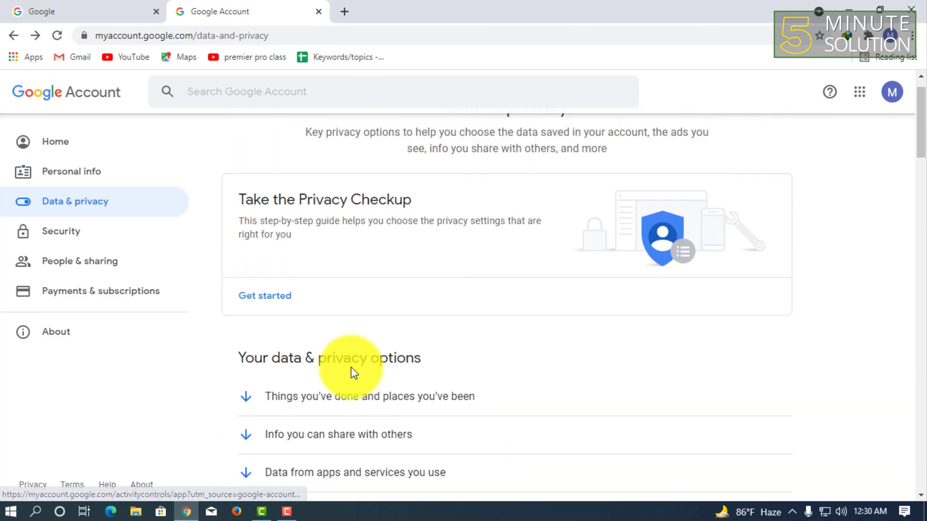